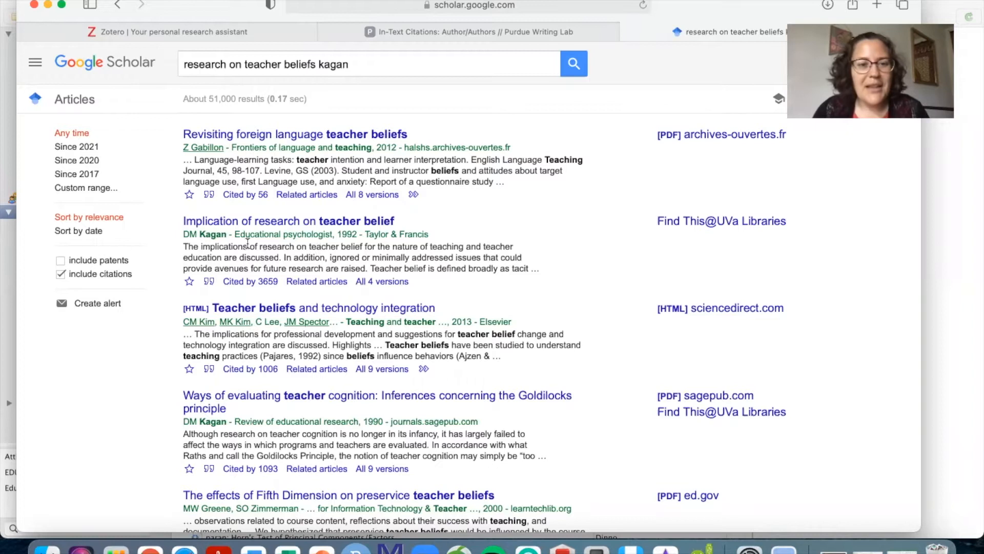
Download the full-text PDF of "Implication of research on teacher belief" through the UVa Libraries link and EBSCOhost.
left_click(676, 224)
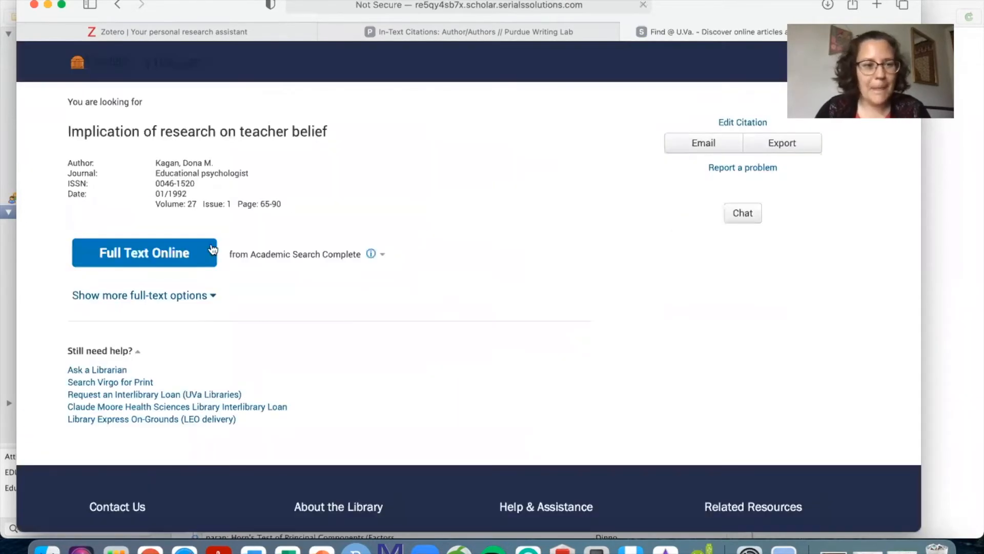
left_click(180, 254)
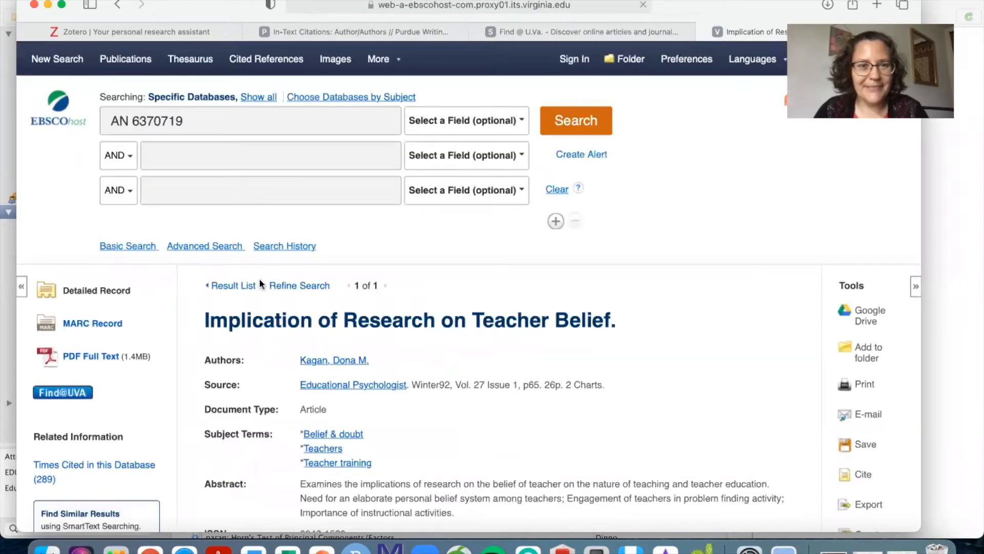
scroll(484, 412, "down", 1)
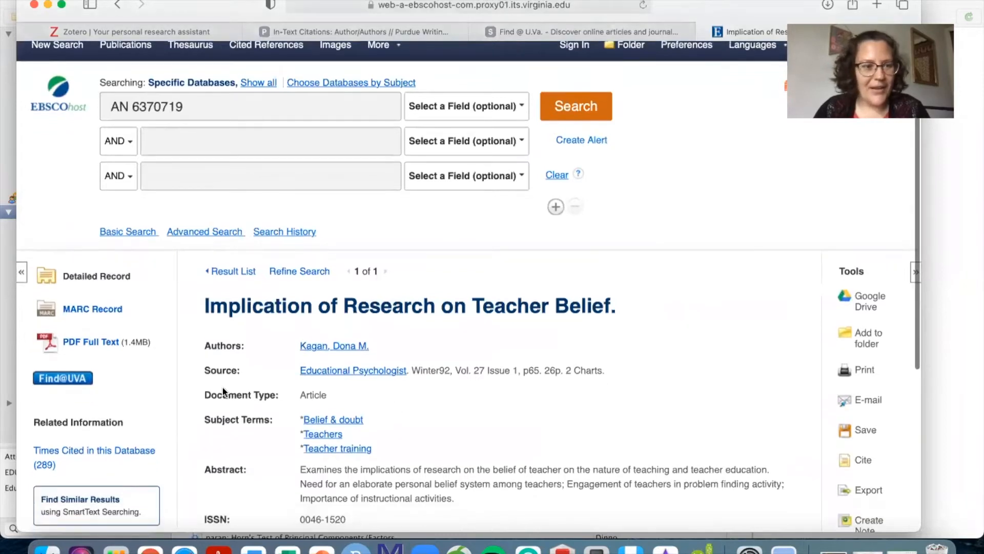
left_click(97, 342)
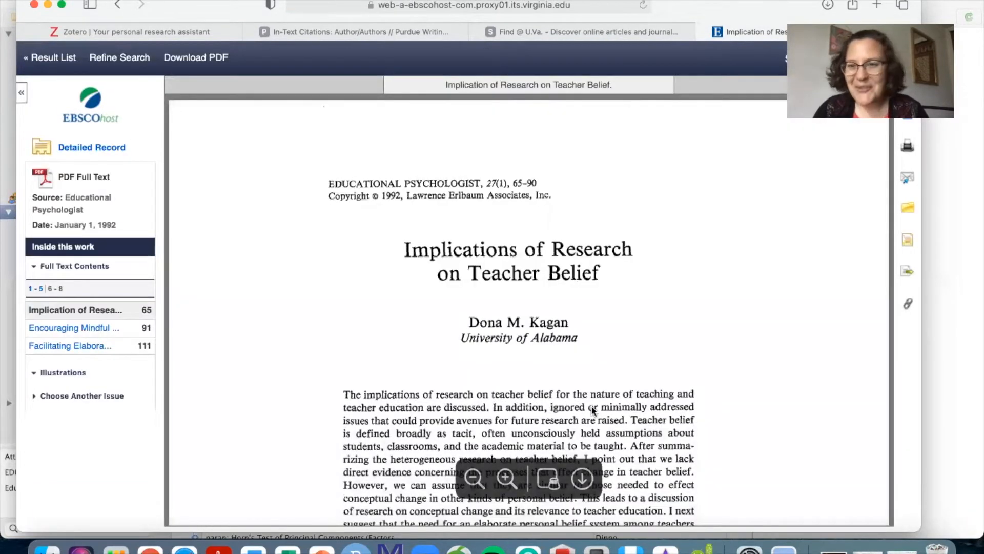
left_click(583, 480)
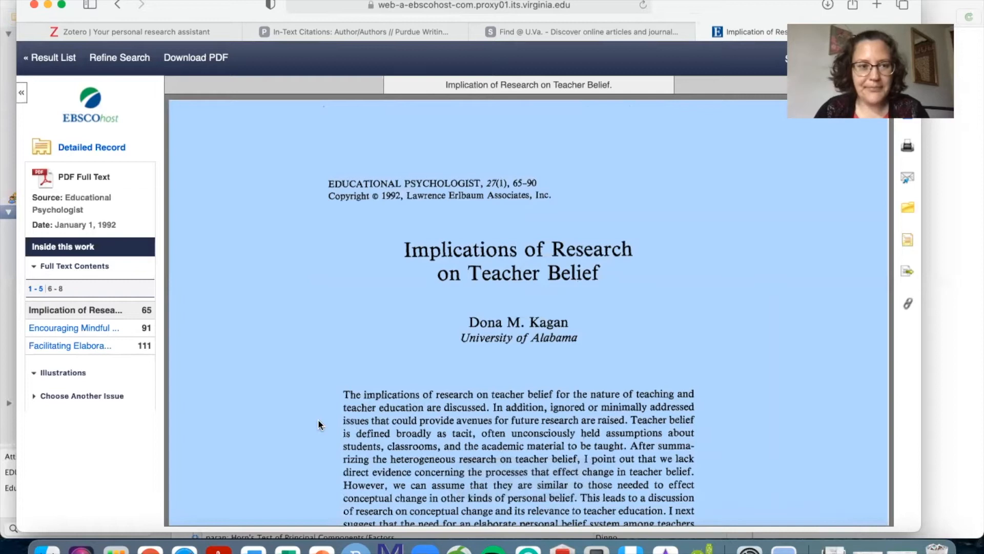
Switch to Finder and open the OneDrive folder Documents > Grad School > Fall 2021 > TA Dev Psych > Articles.
left_click(47, 548)
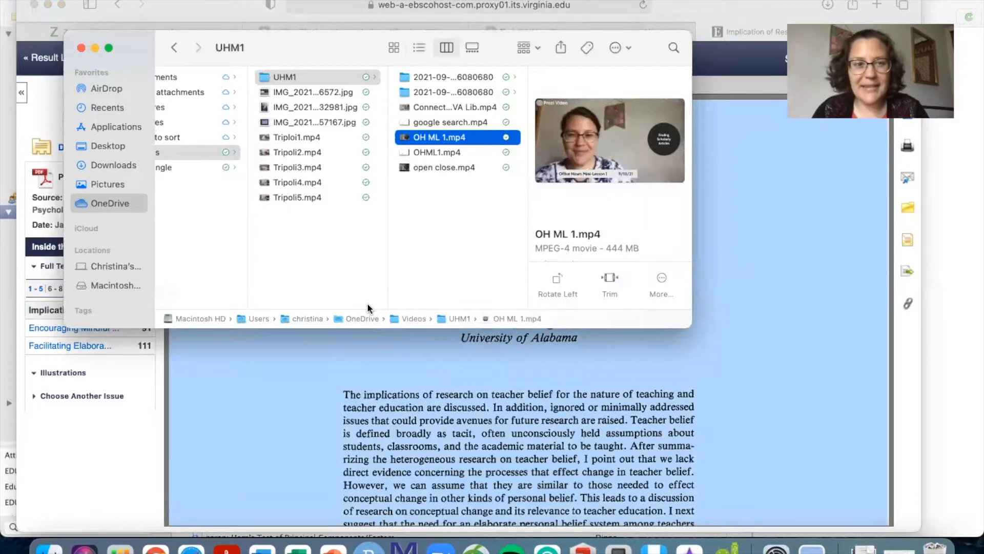
scroll(303, 257, "left", 2)
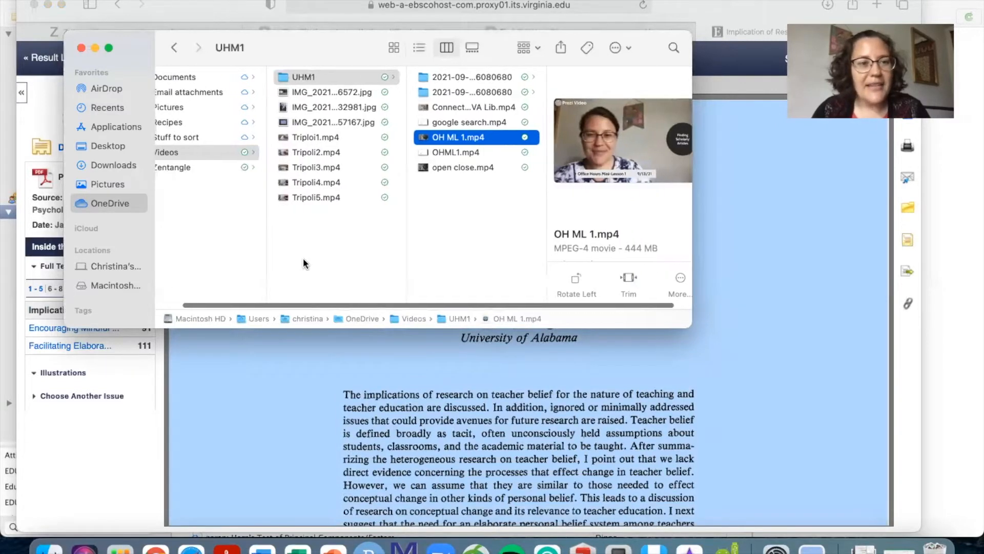
scroll(303, 258, "left", 2)
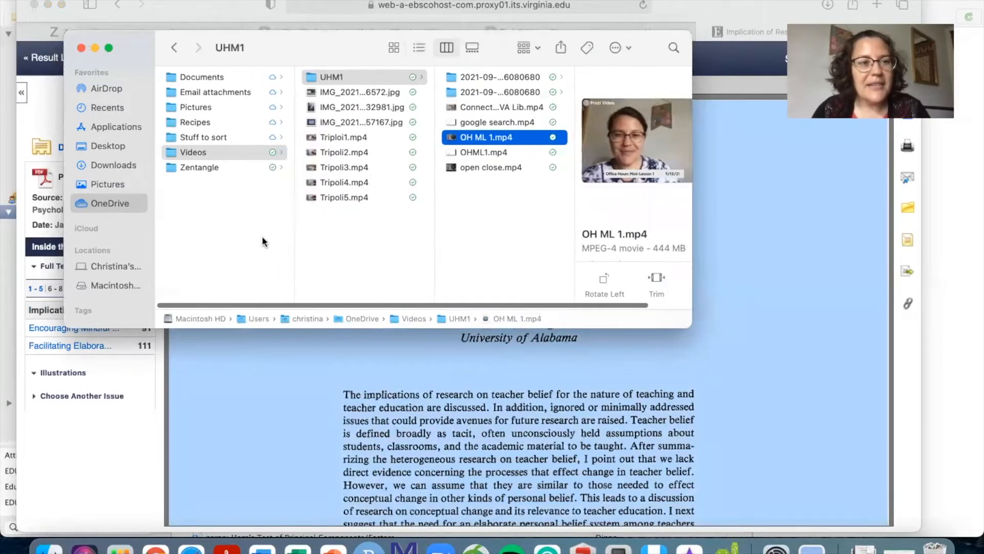
left_click(96, 203)
left_click(215, 77)
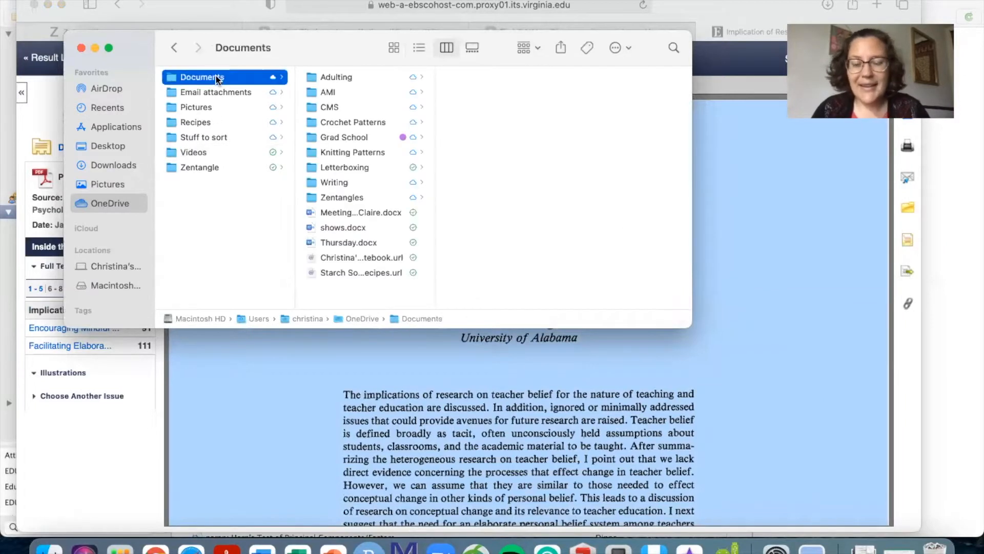
left_click(320, 139)
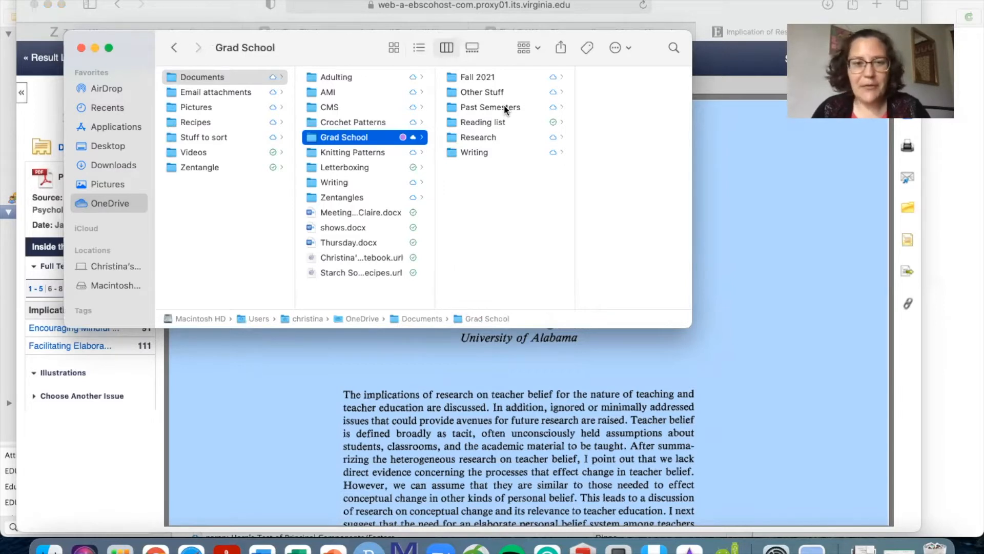
left_click(487, 77)
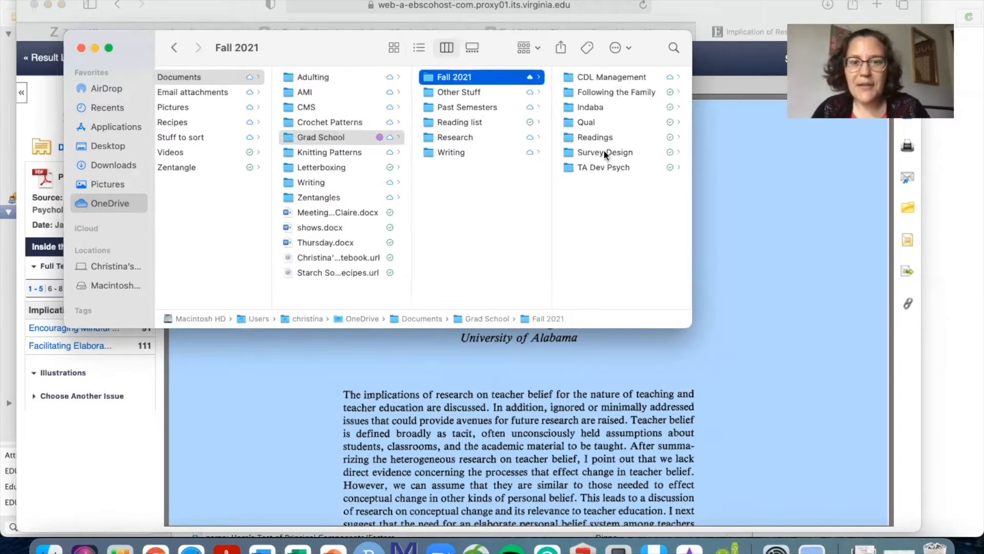
left_click(594, 168)
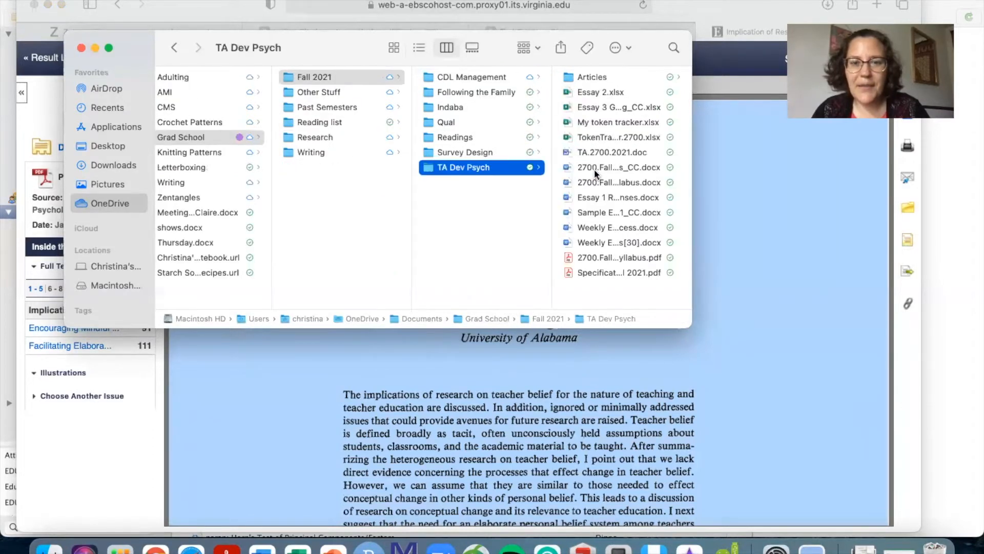
left_click(597, 77)
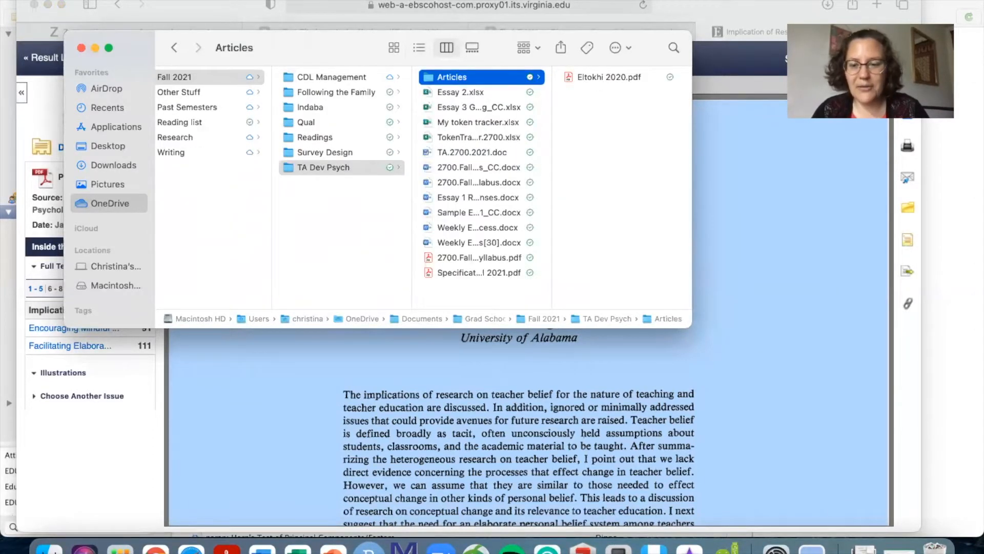
Move the downloaded ContentServer.asp.pdf into the Articles folder and rename it Kagan 1992.pdf.
left_click(864, 544)
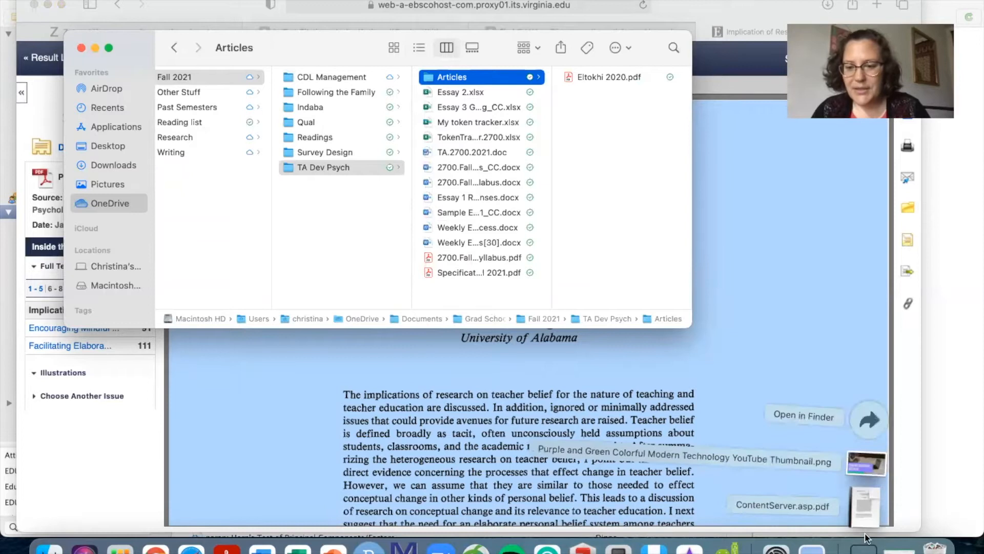
left_click_drag(865, 509, 599, 205)
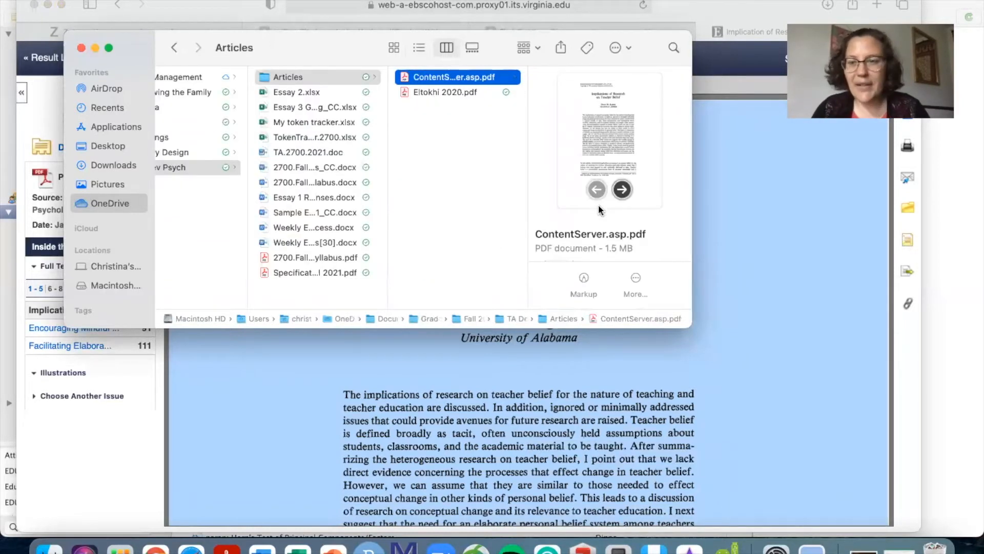
left_click(444, 77)
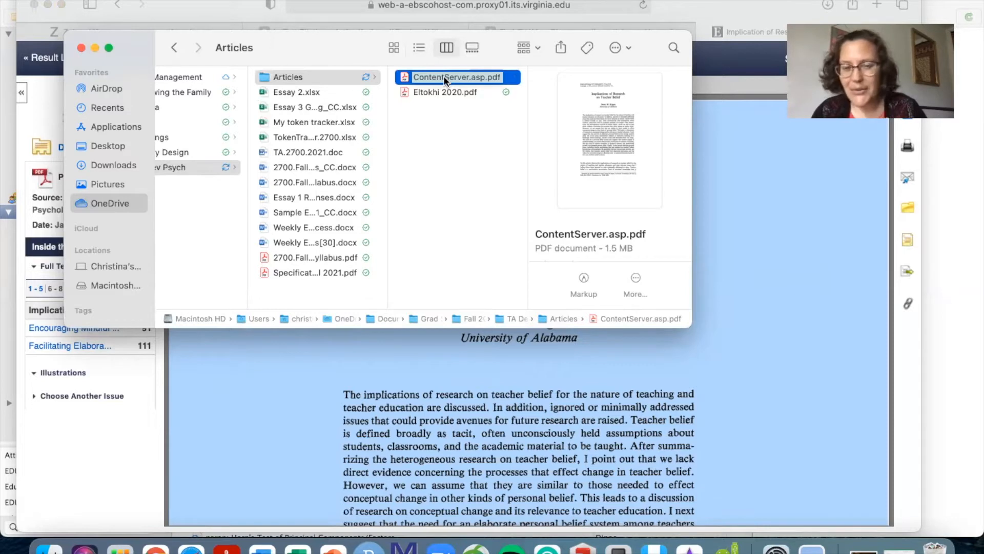
left_click_drag(337, 47, 330, 253)
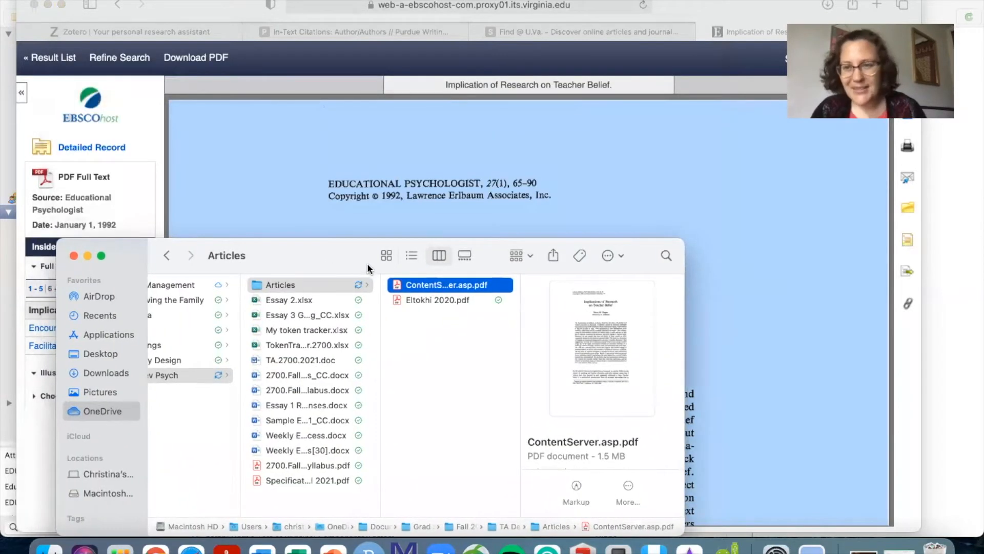
left_click(426, 285)
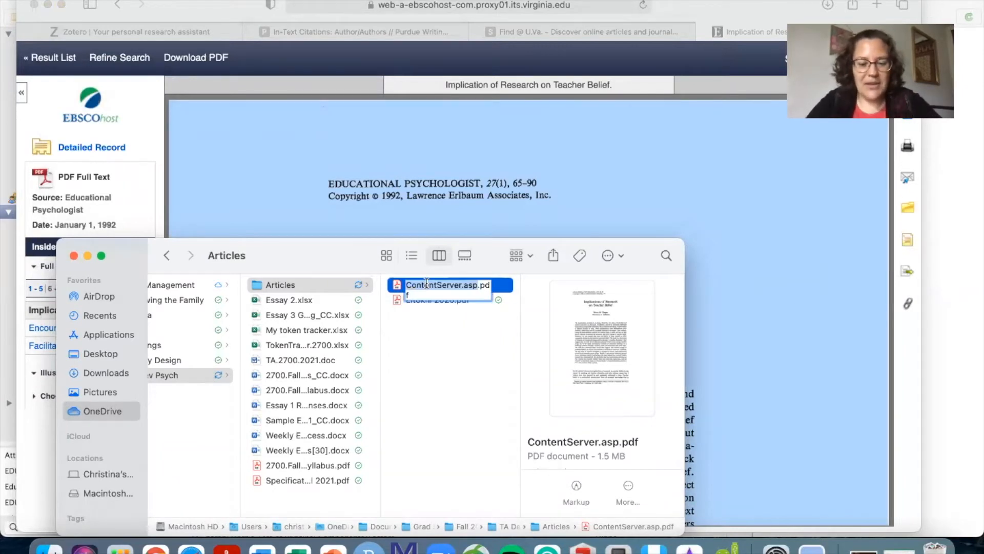
type("Ka")
type("gan")
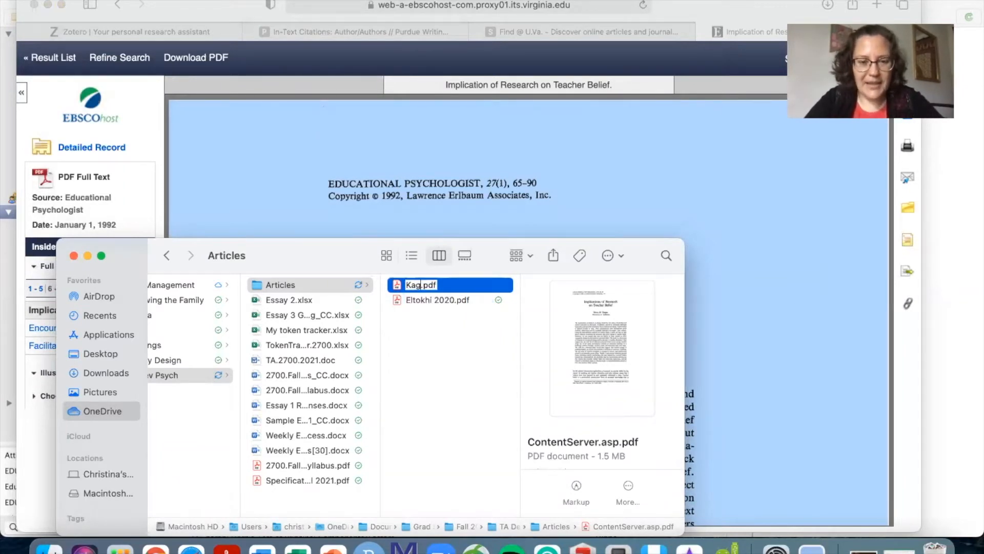
type(" 1992")
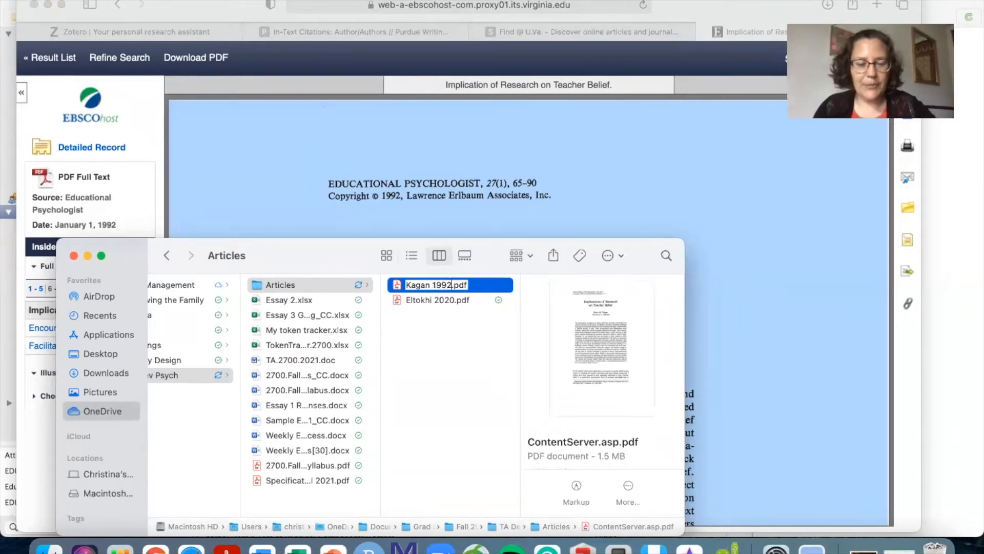
left_click(437, 351)
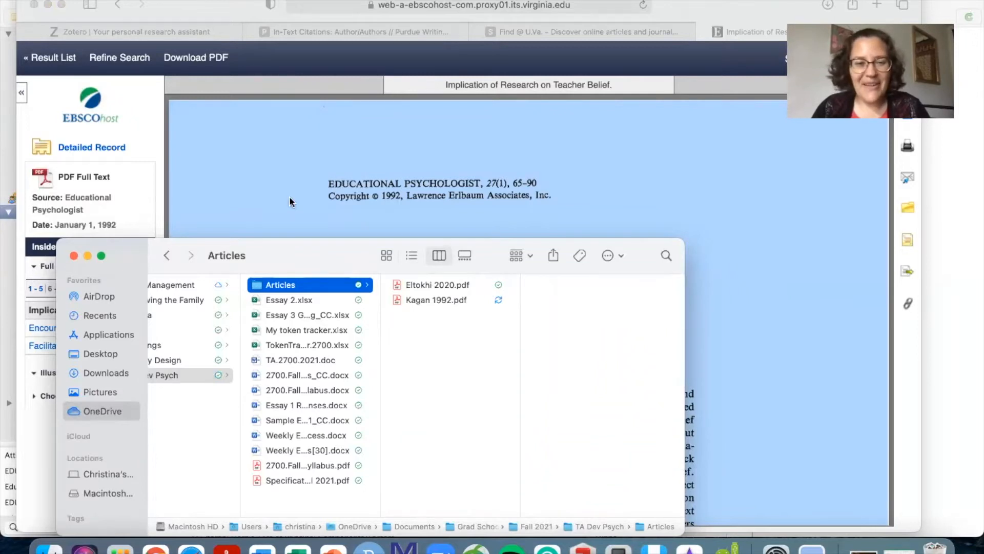
Return to the Google Scholar results in the browser and view the citation formats for "Implication of research on teacher belief".
left_click_drag(302, 261, 331, 130)
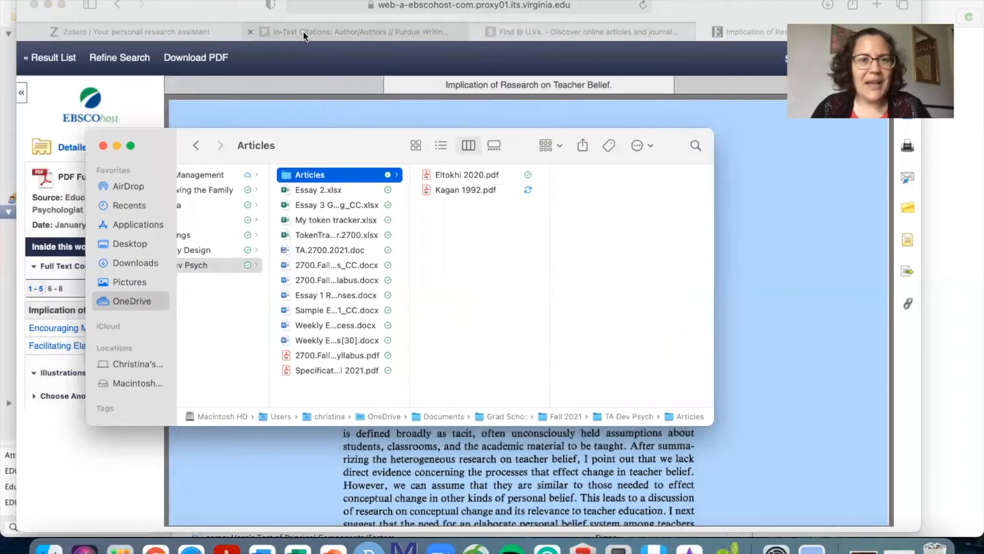
left_click(288, 117)
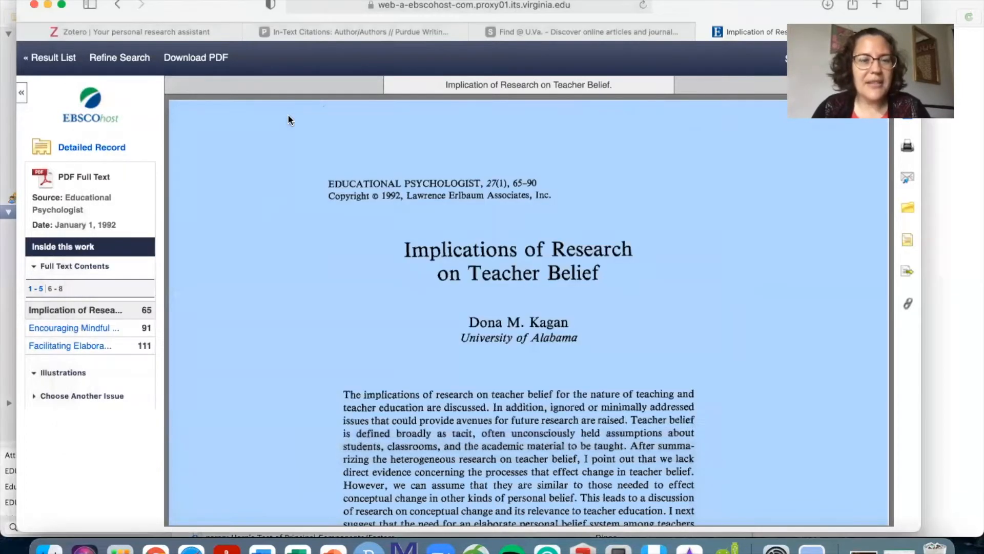
left_click(704, 30)
left_click(117, 4)
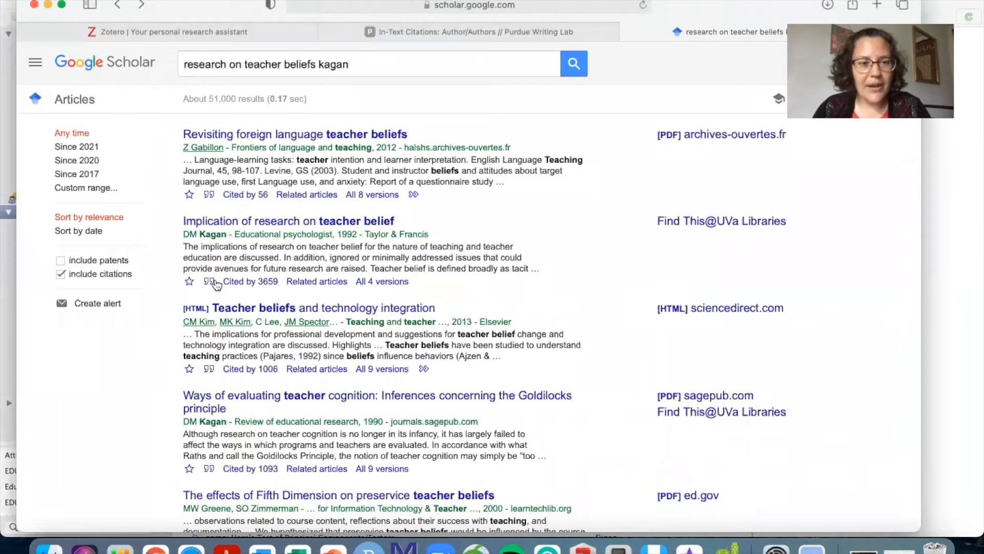
left_click(210, 281)
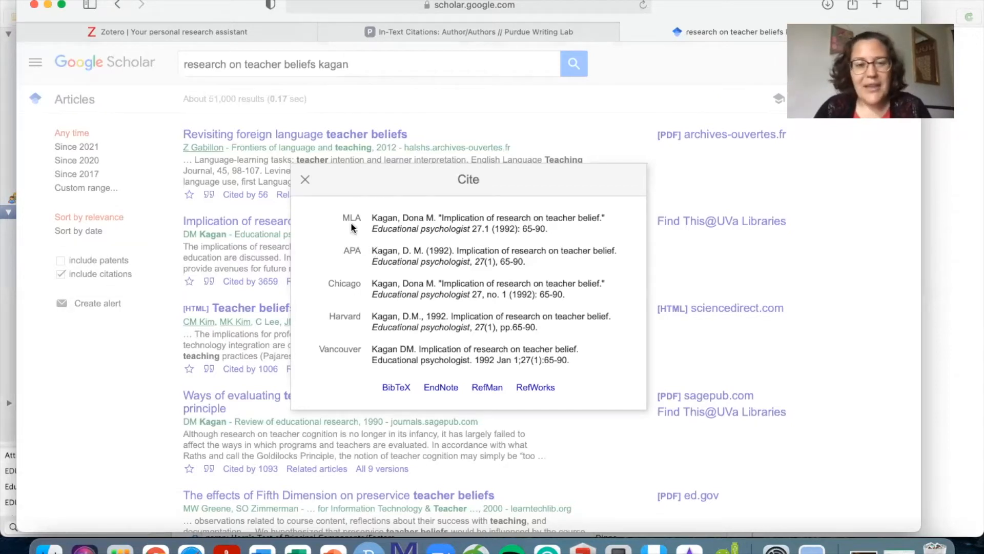
left_click(305, 181)
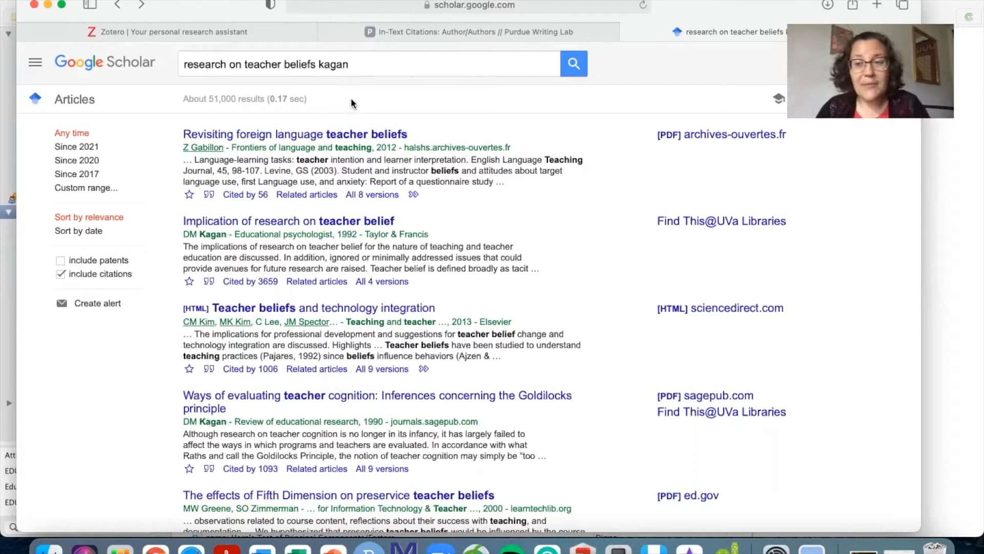
View the Zotero website, switch to the Zotero app, and open the PSYC 2700 collection with the expanded group library collapsed.
left_click(250, 34)
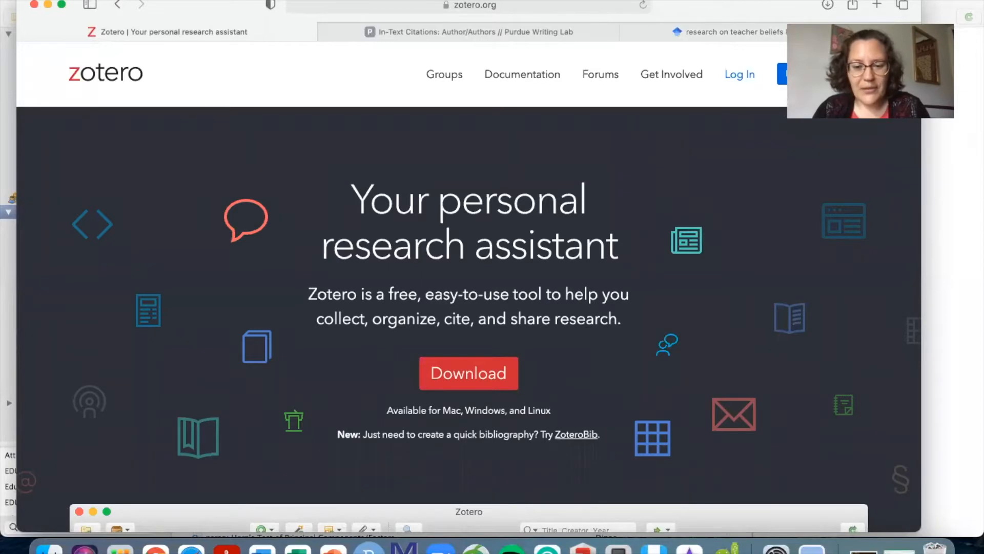
left_click(583, 547)
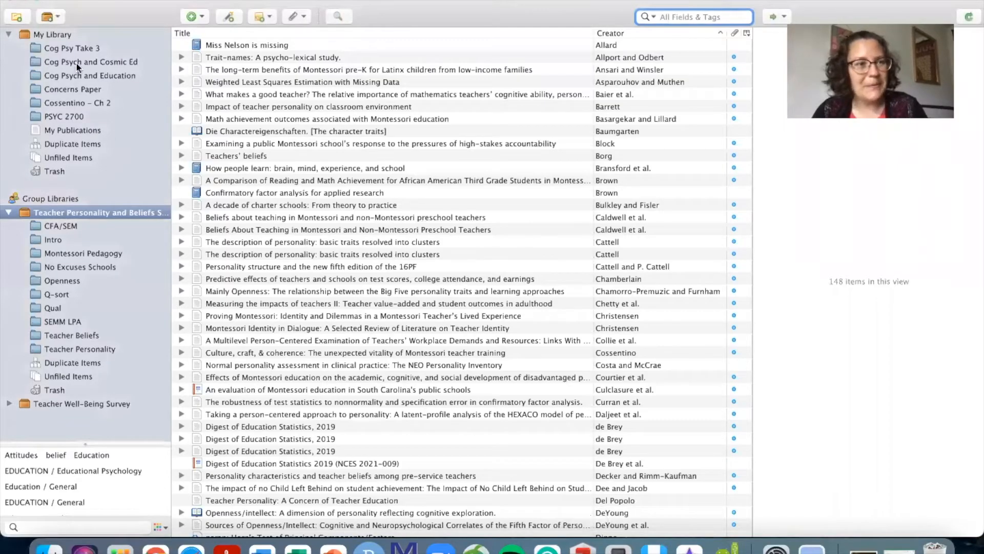
left_click(56, 34)
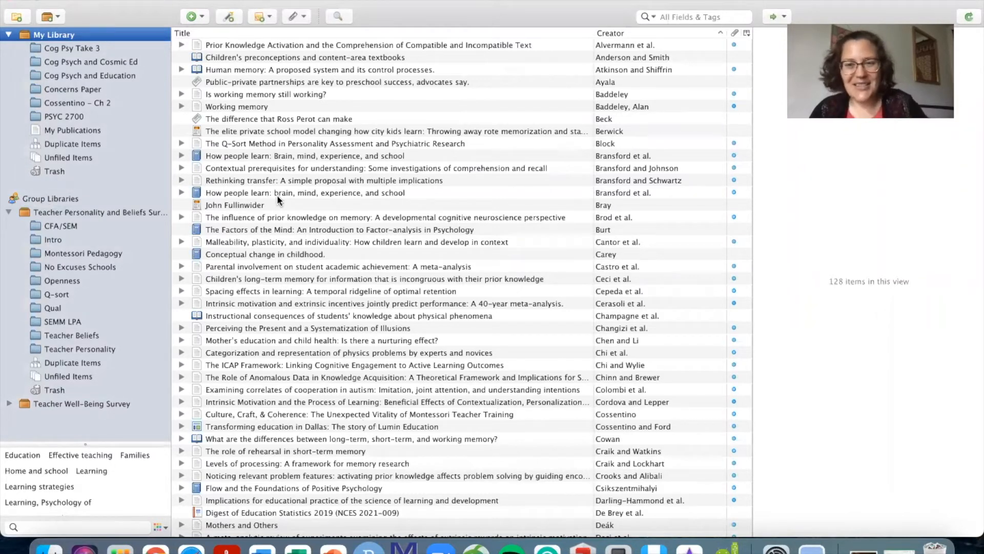
left_click(8, 212)
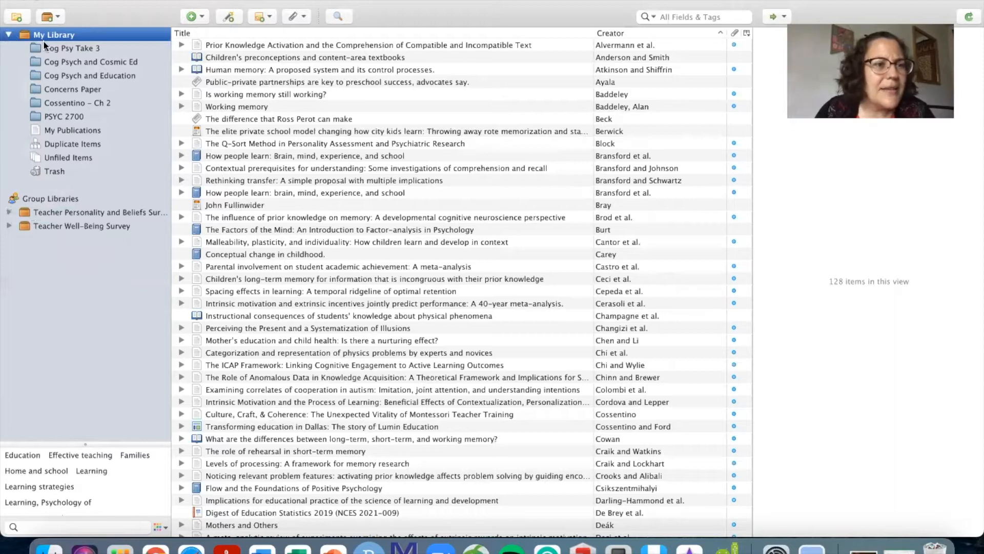
left_click(54, 114)
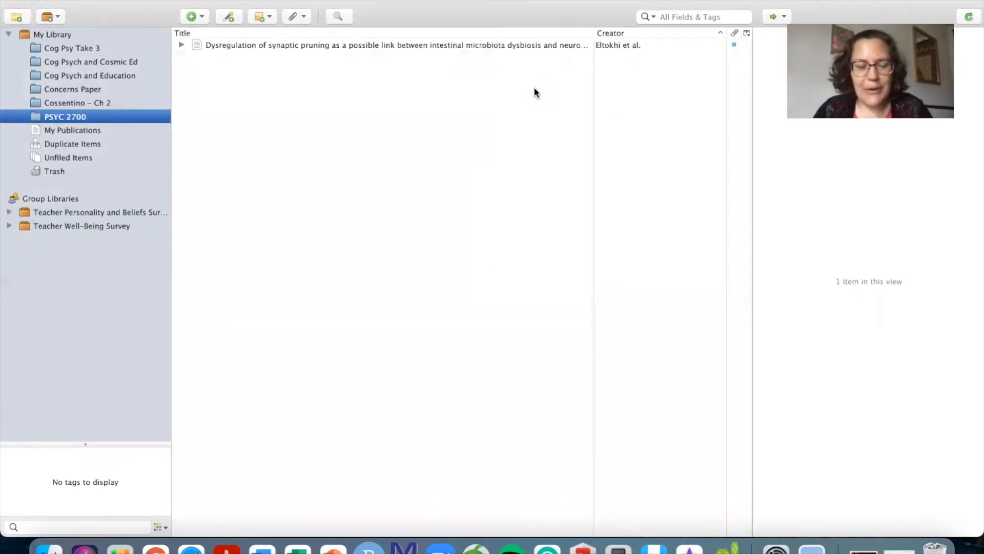
Add Kagan 1992.pdf from the Finder Articles folder to Zotero's PSYC 2700 collection, and minimise the Finder window.
left_click(49, 548)
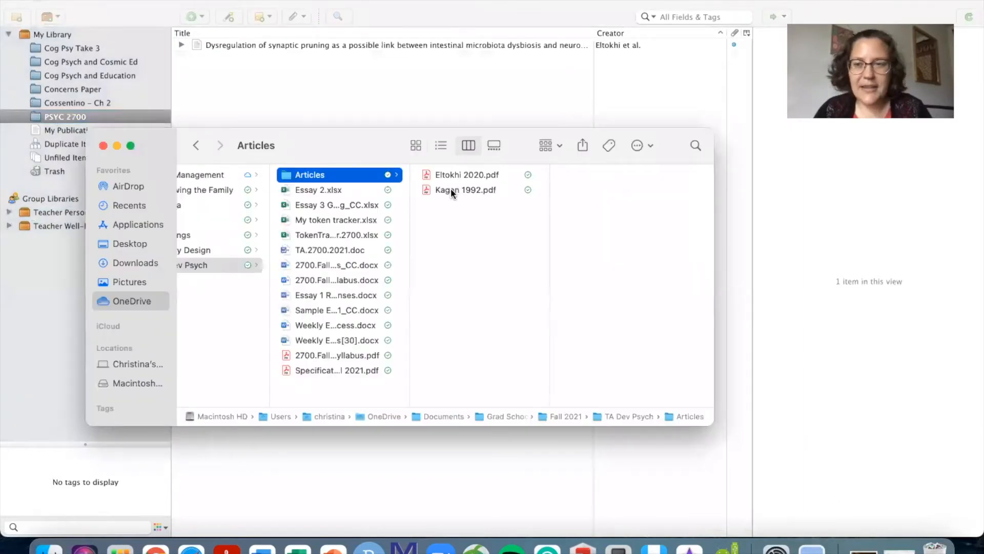
left_click_drag(451, 189, 437, 79)
left_click_drag(445, 188, 435, 95)
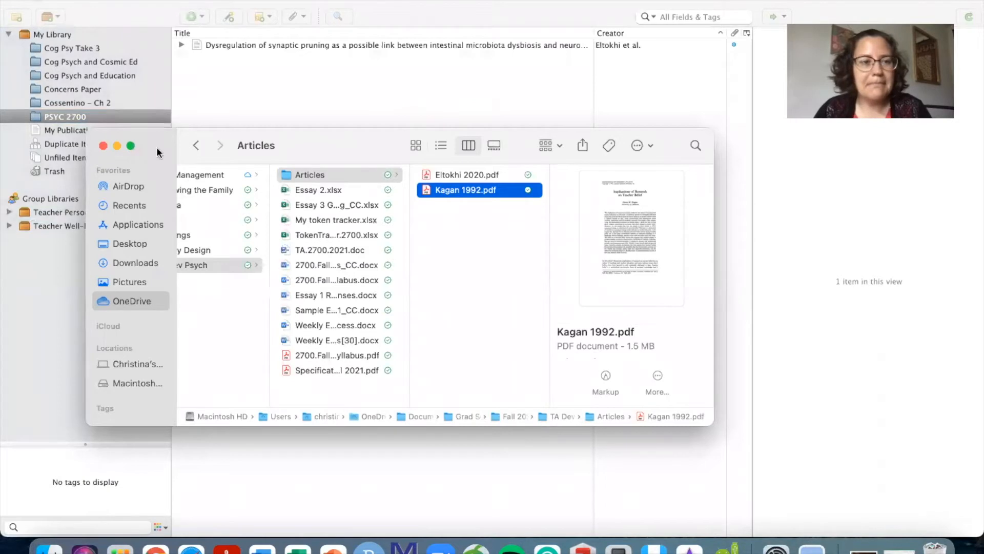
left_click(118, 147)
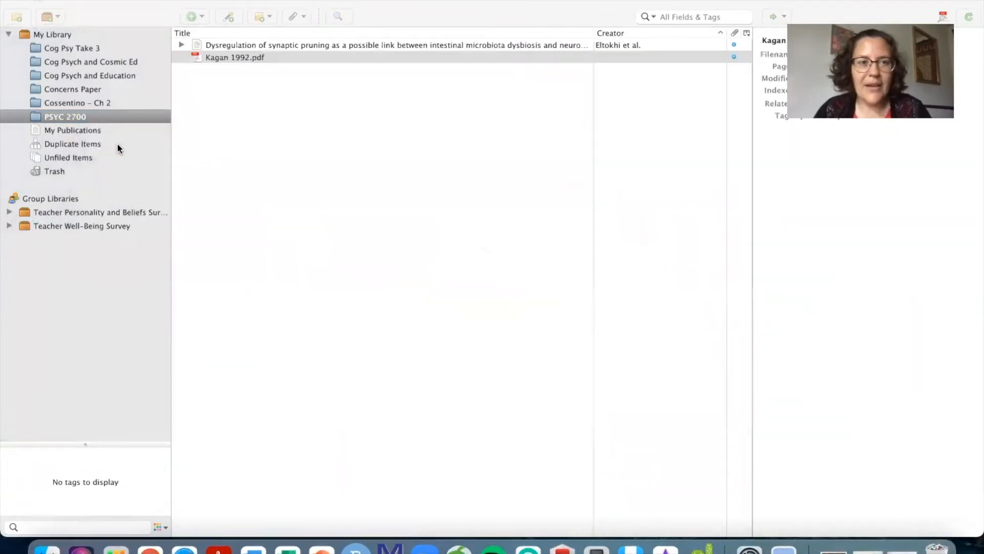
left_click_drag(153, 12, 150, 119)
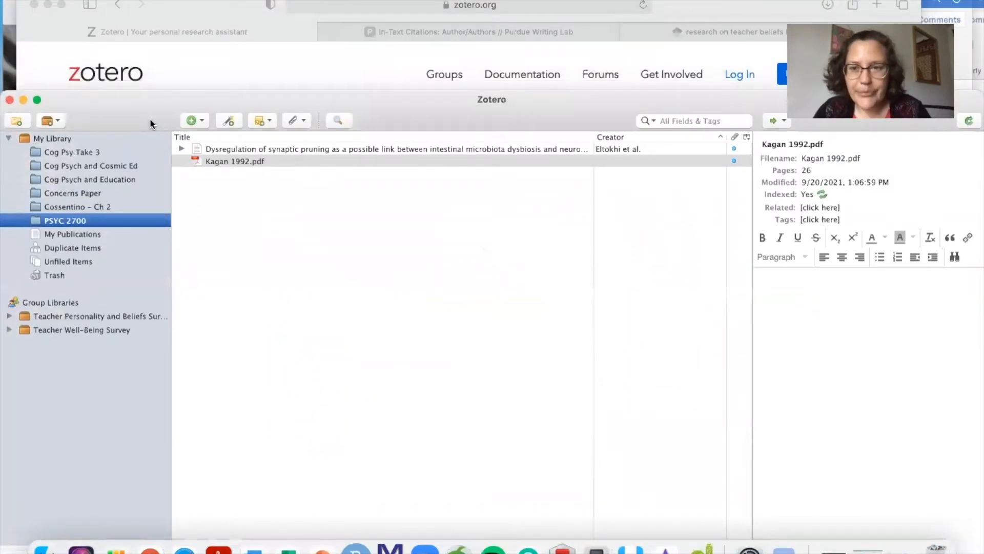
Start creating a parent item for Kagan 1992.pdf in the PSYC 2700 collection.
left_click(270, 160)
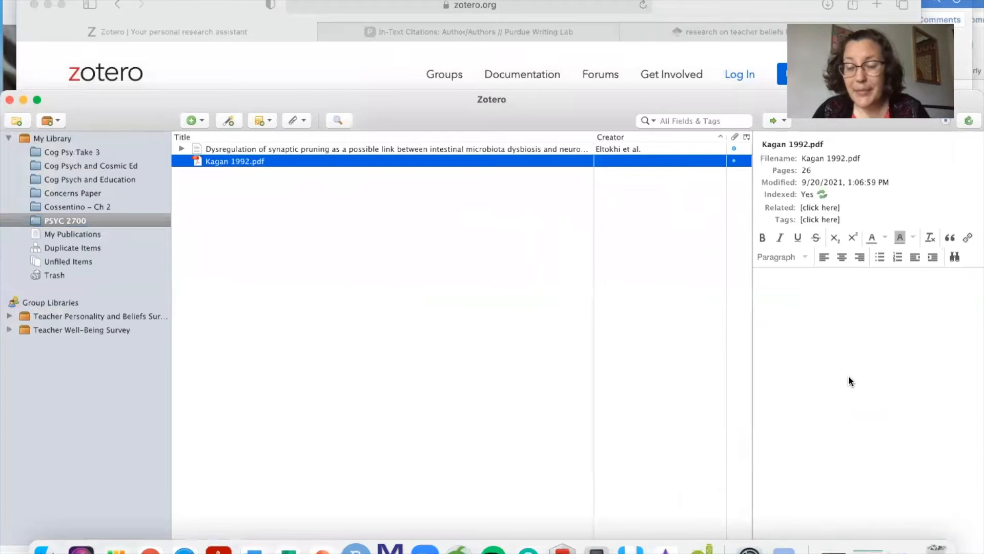
right_click(245, 162)
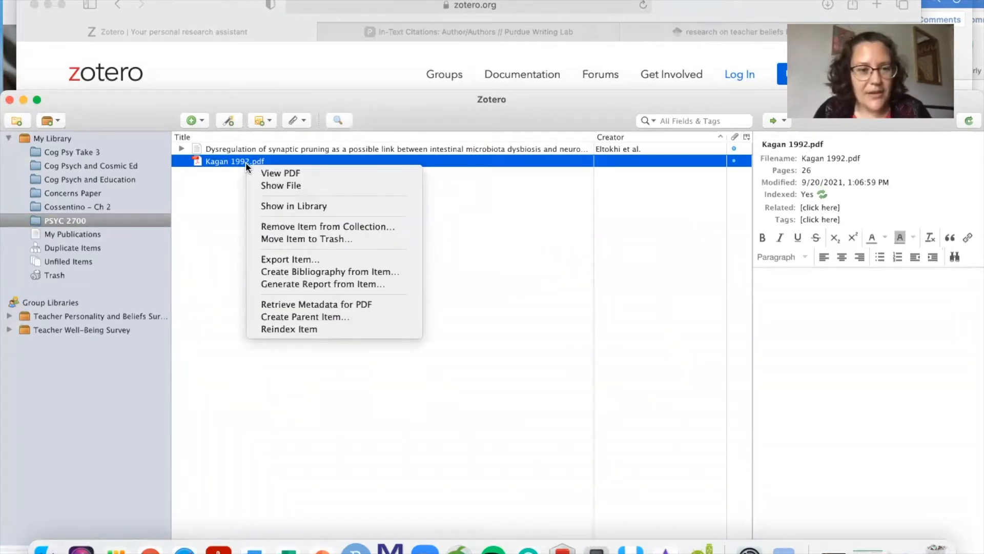
left_click(275, 314)
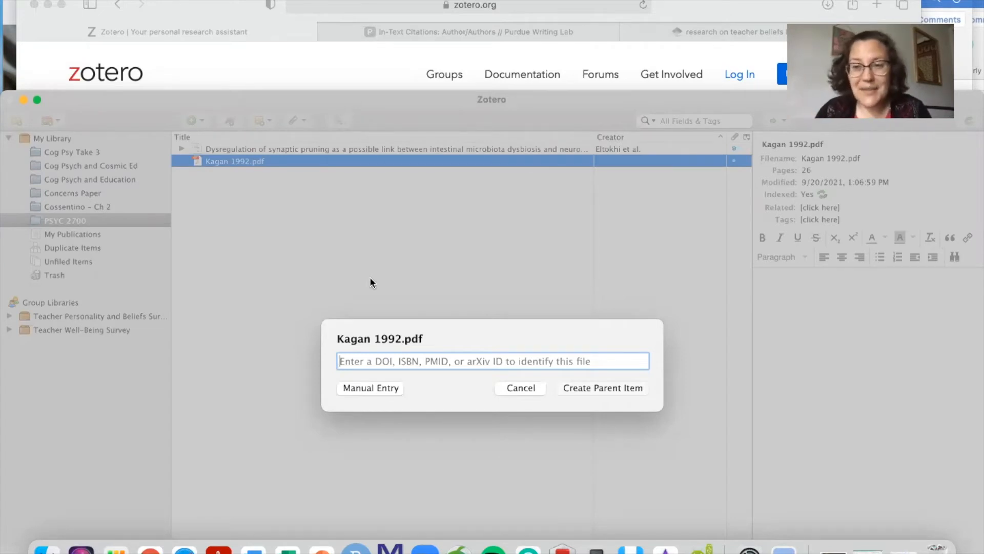
Switch to the Google Scholar results in the browser and copy the article title "Implication of research on teacher belief".
left_click(681, 2)
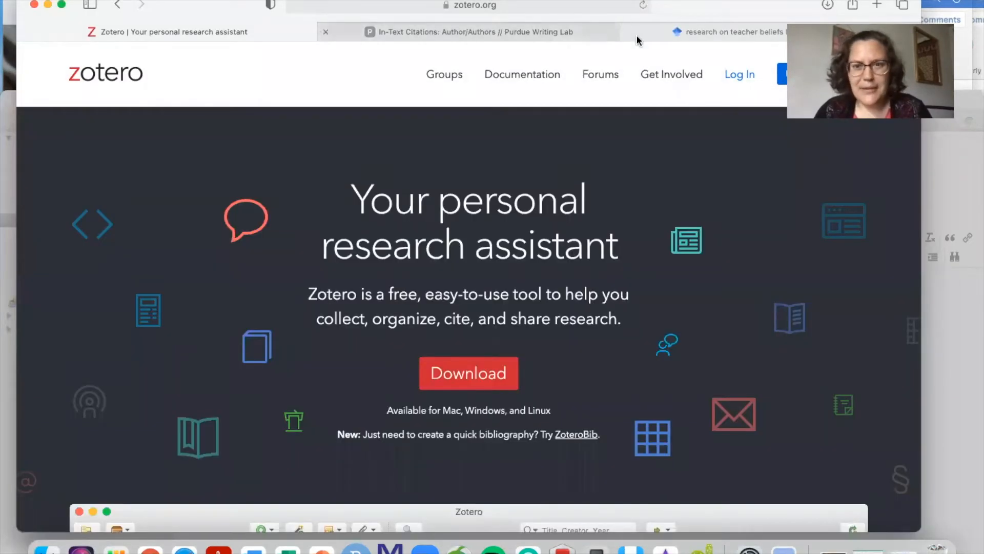
left_click(671, 34)
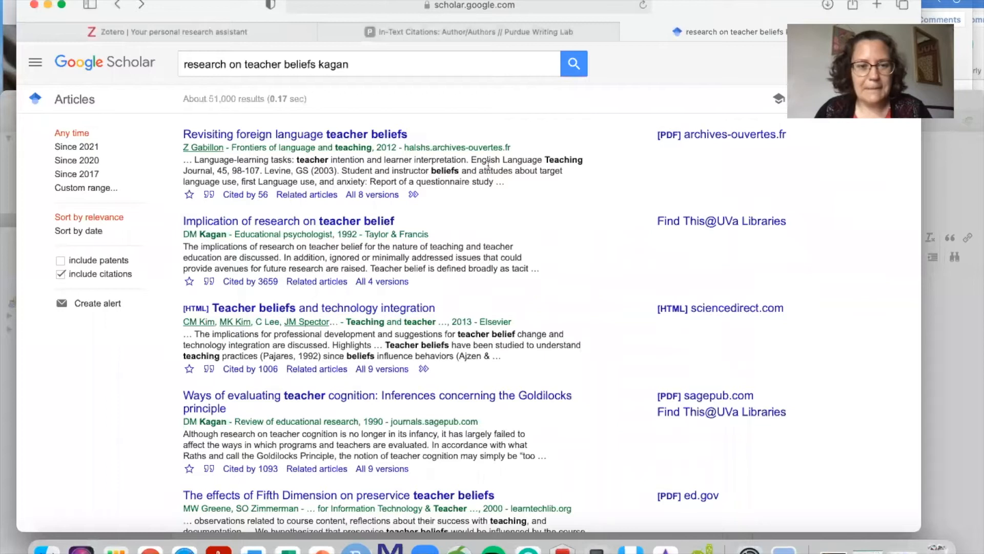
left_click_drag(395, 221, 183, 222)
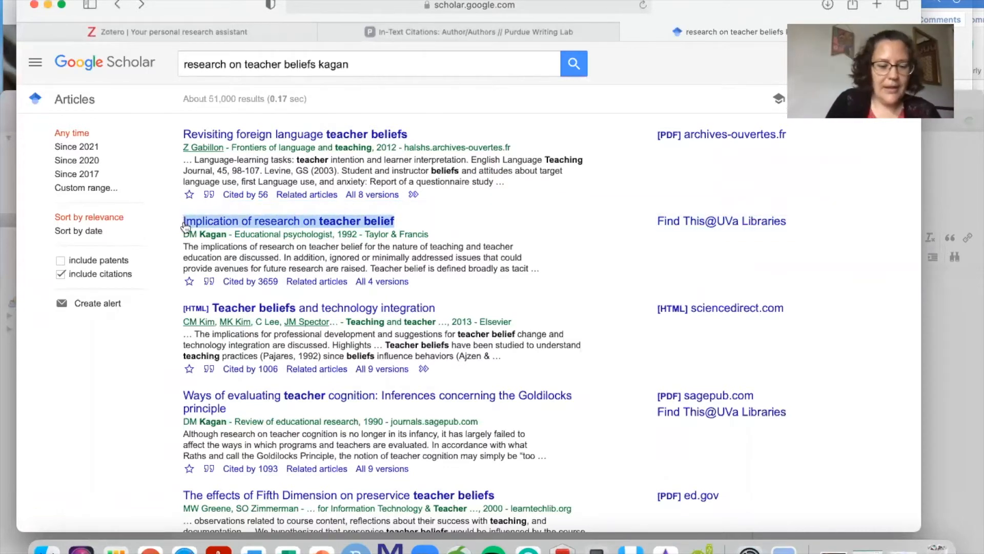
Open crossref.org in a new browser tab.
left_click(384, 32)
left_click(350, 7)
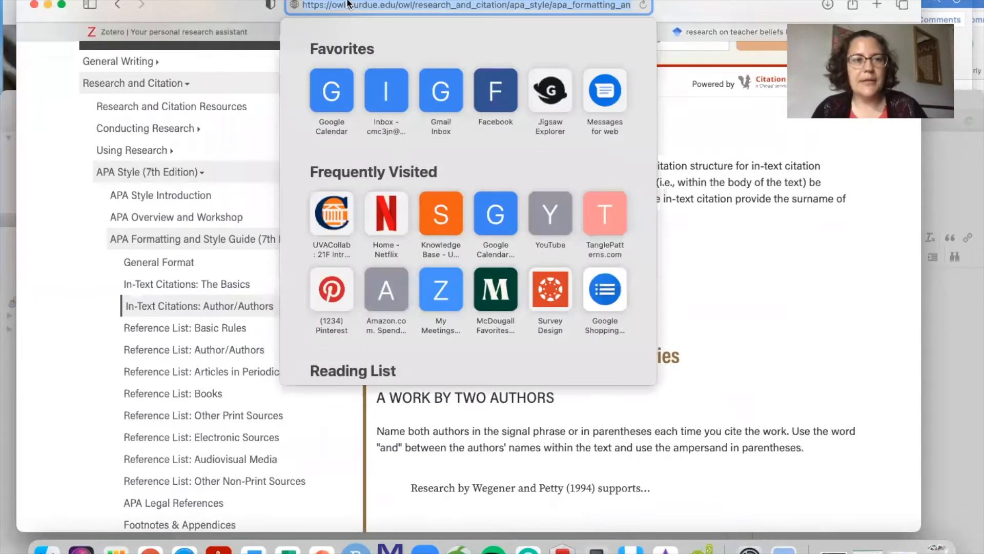
left_click(877, 6)
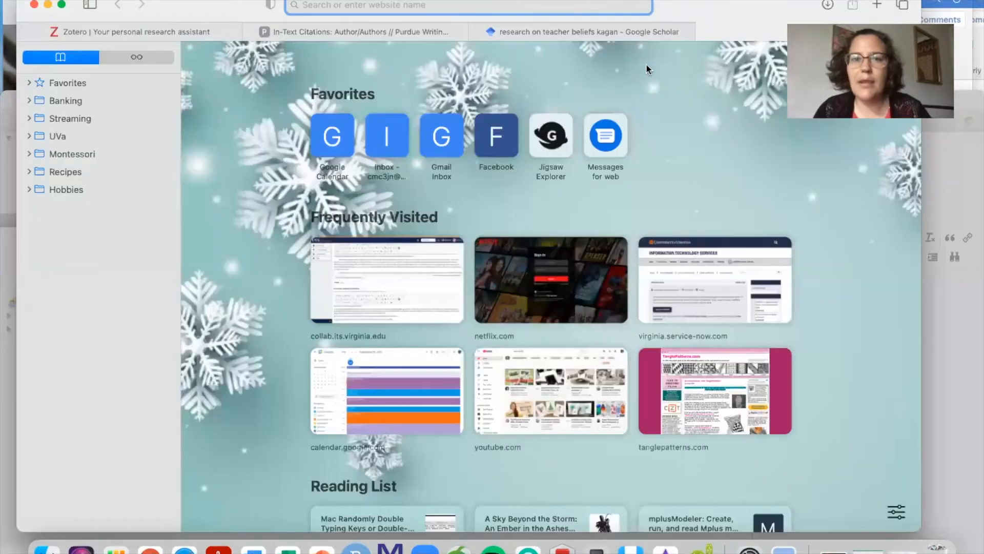
left_click(339, 6)
type("crossref.org")
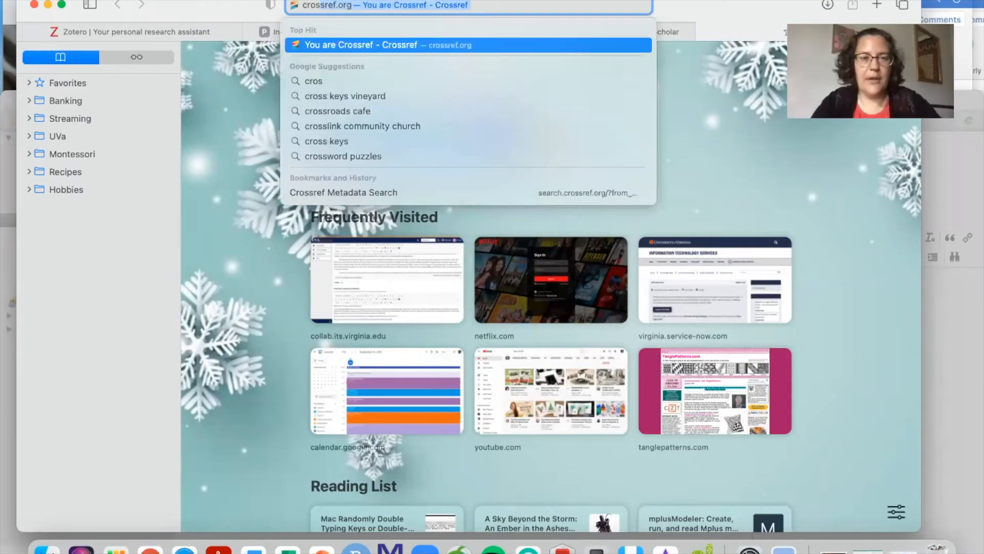
key("Return")
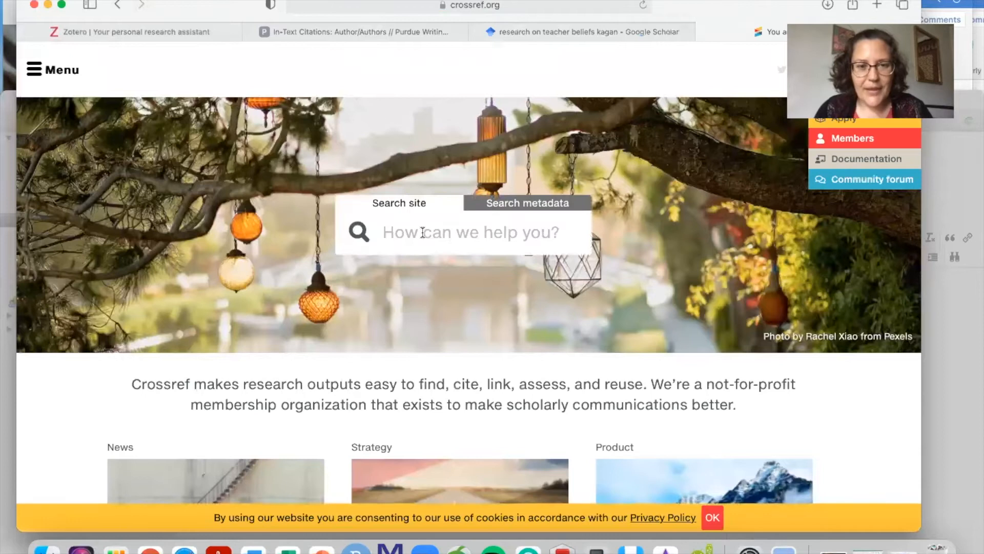
Search Crossref's metadata for "Implication of research on teacher belief".
left_click(422, 232)
type("Using Me")
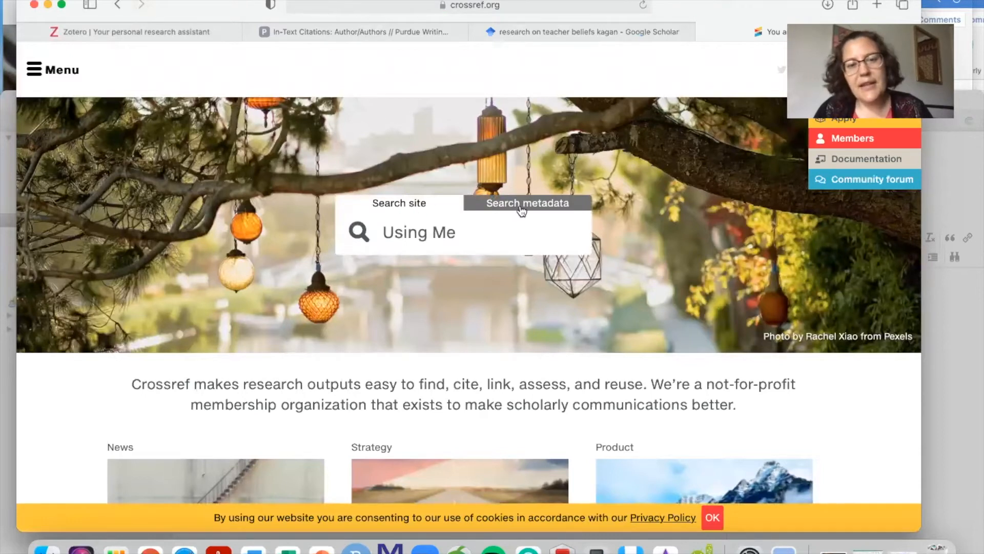
type("tadata APIs")
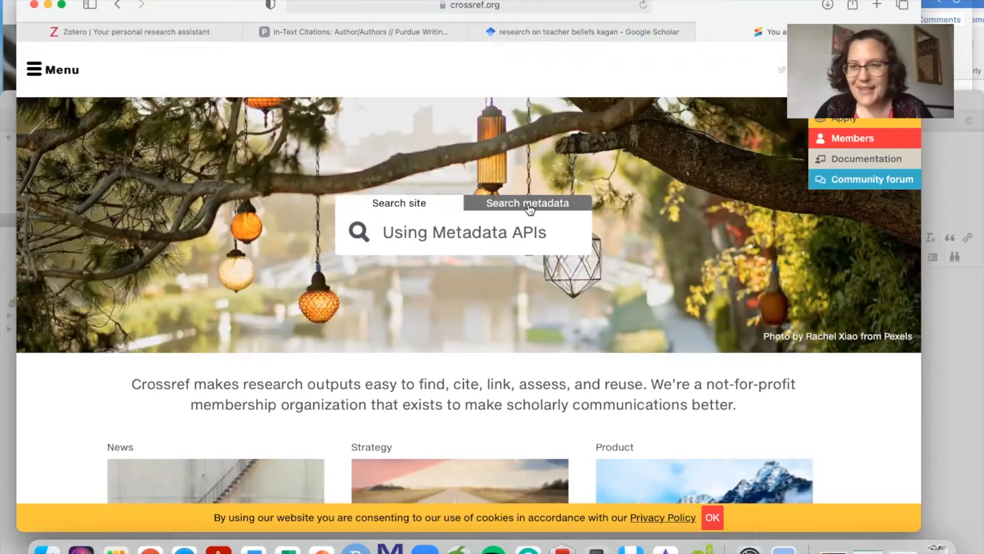
key("super+a")
type("Crossref")
left_click(528, 203)
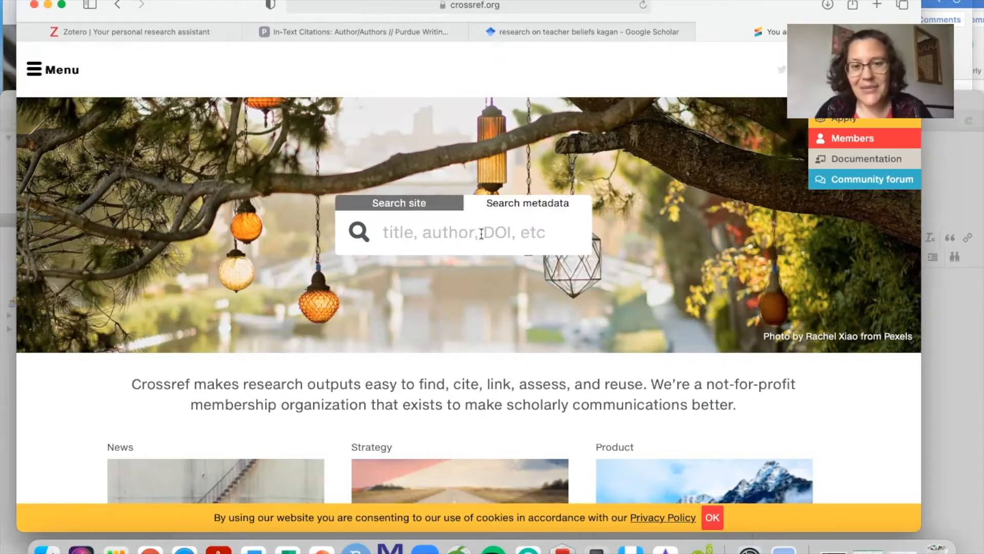
left_click(518, 234)
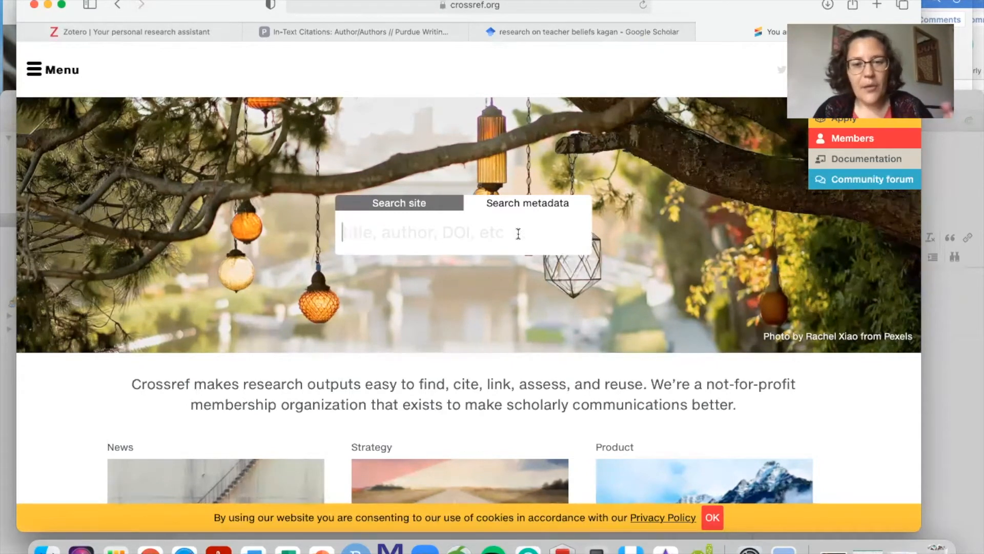
type("research on teacher belief")
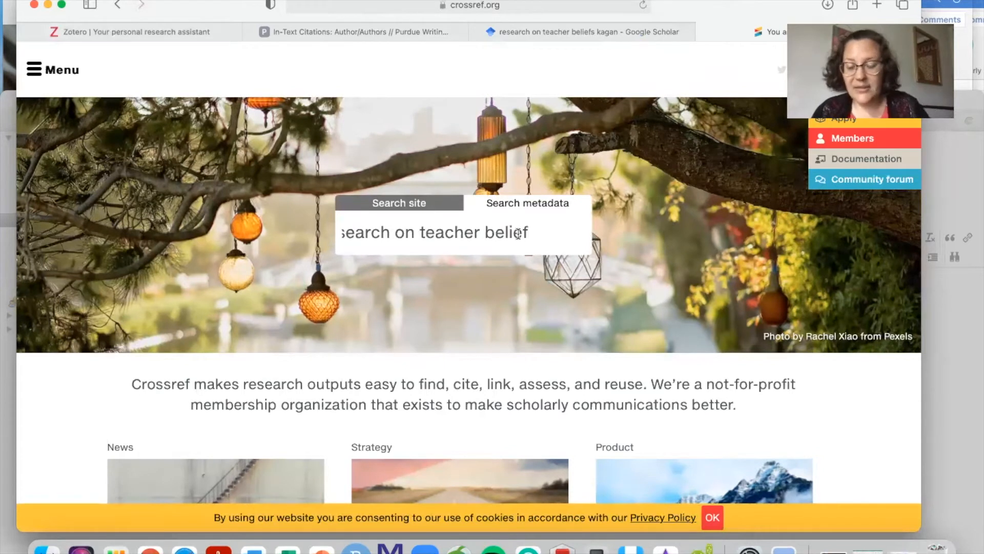
key("Return")
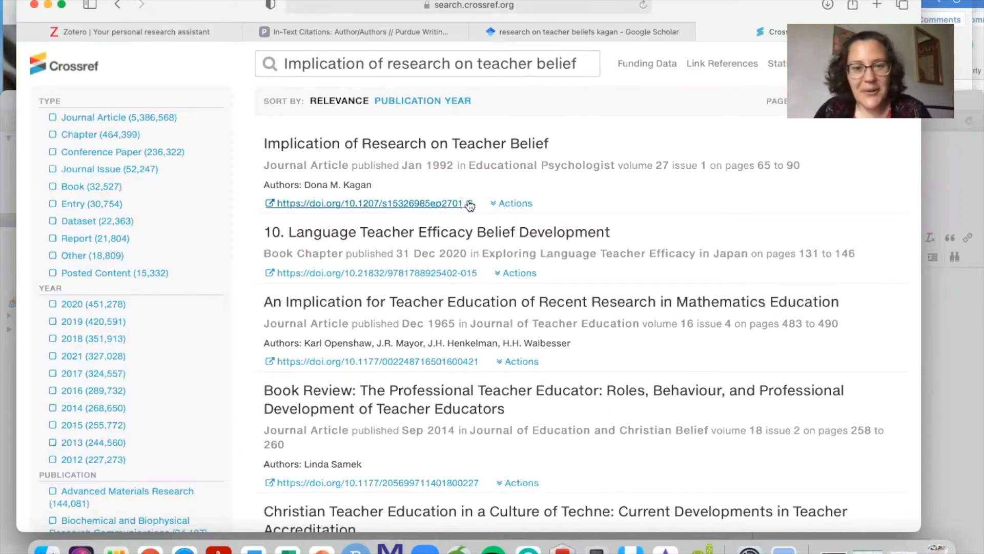
left_click_drag(478, 201, 277, 203)
key("super+c")
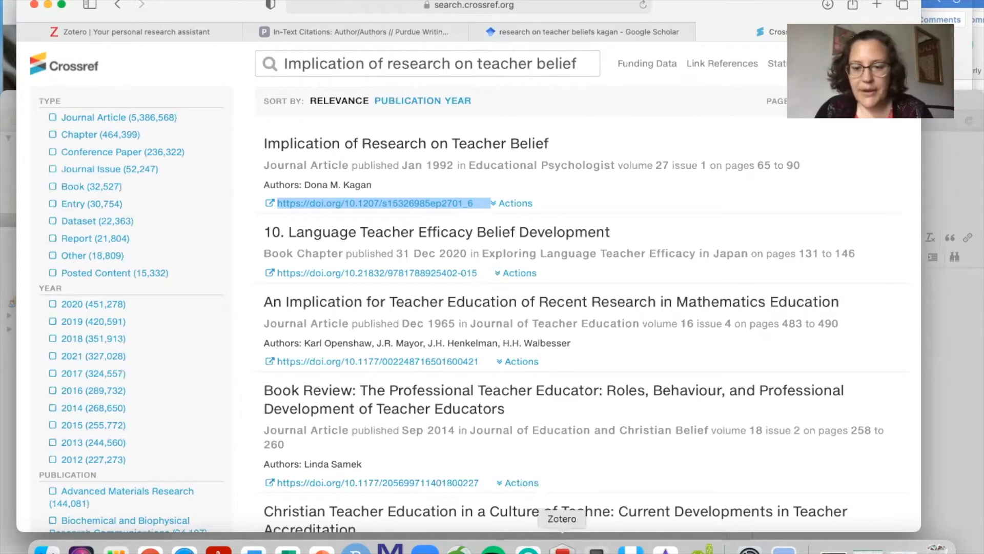
left_click(562, 547)
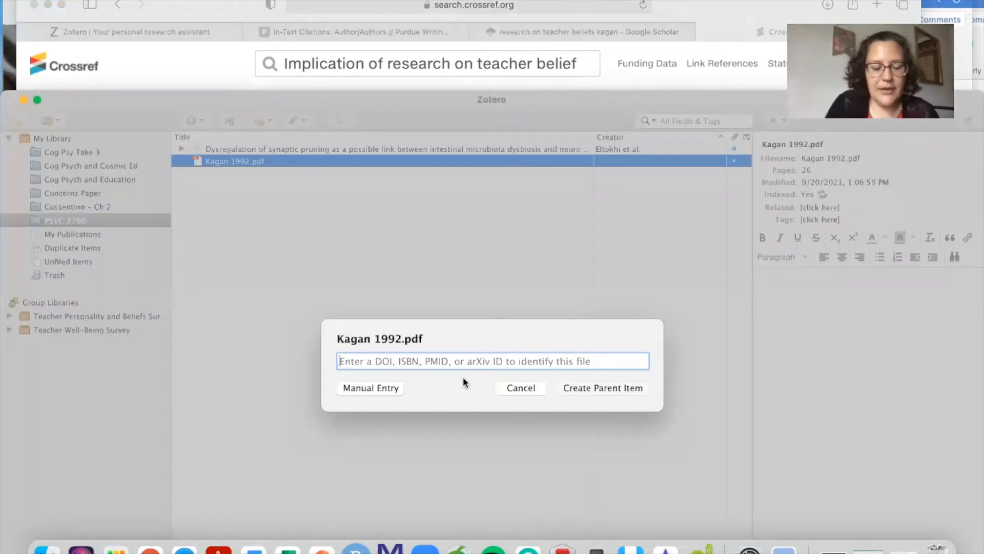
key("super+v")
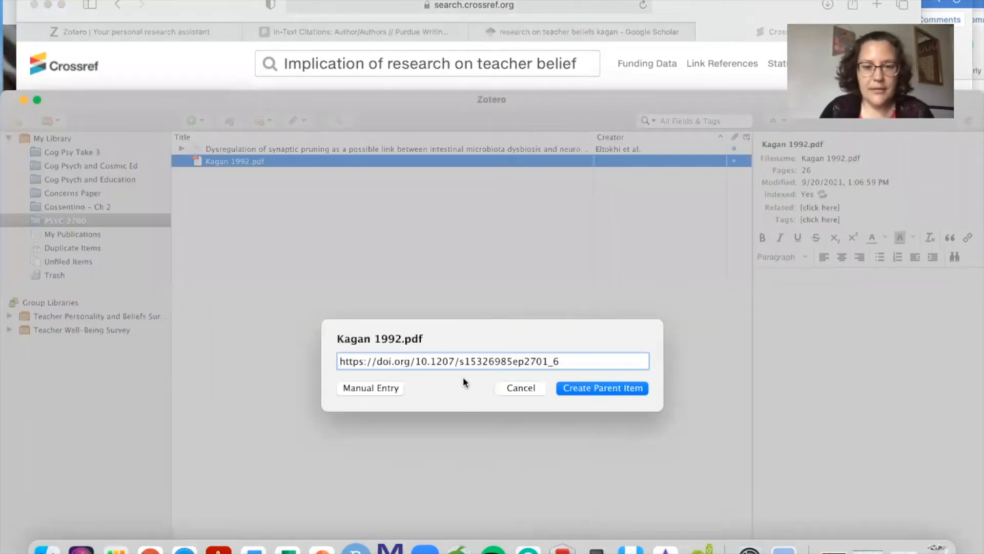
left_click(571, 388)
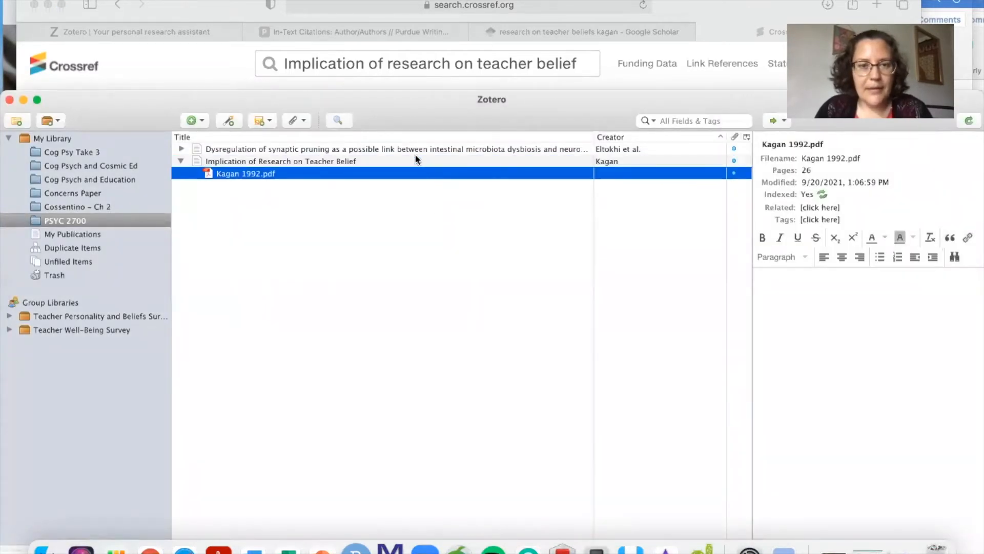
Change the new parent item's title to sentence case, "Implication of research on teacher belief".
left_click(336, 161)
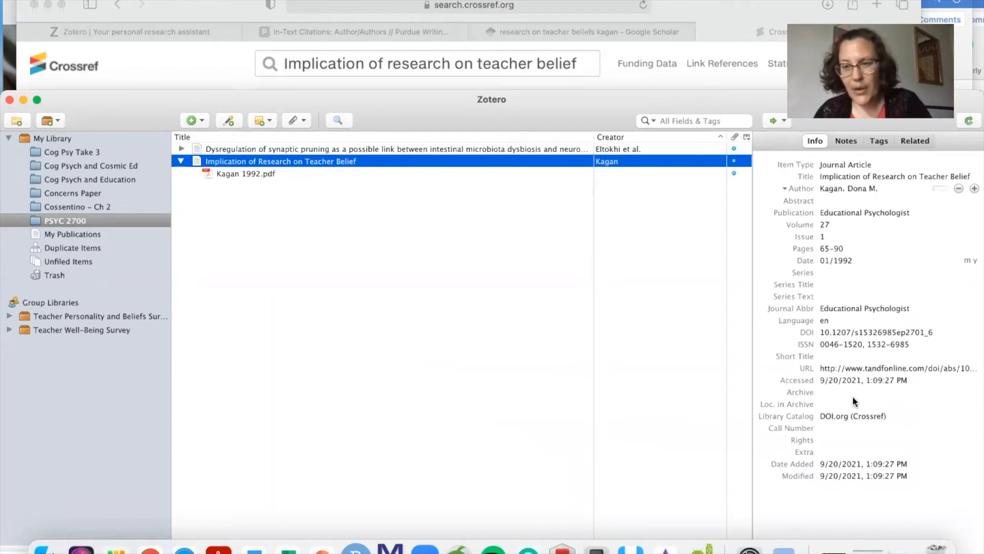
left_click(854, 380)
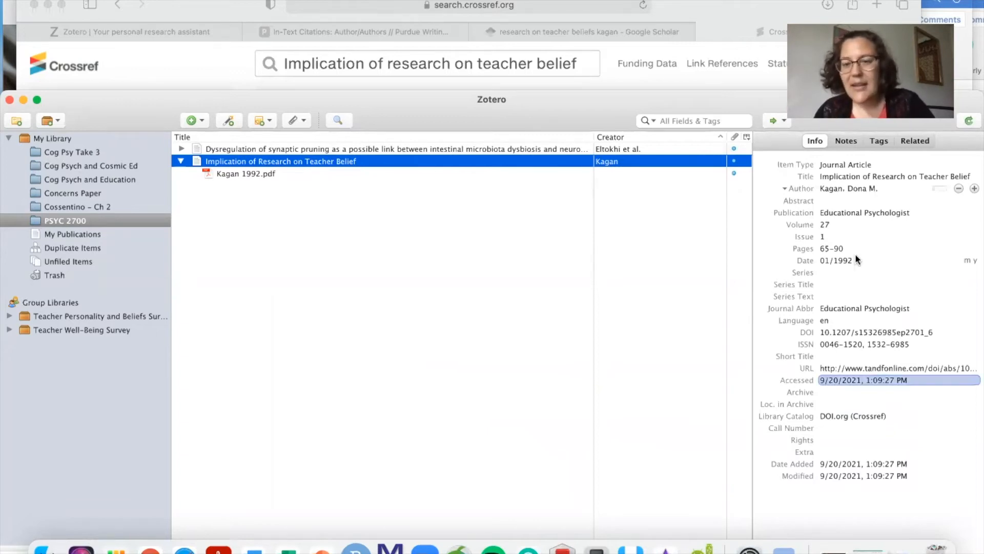
left_click(851, 177)
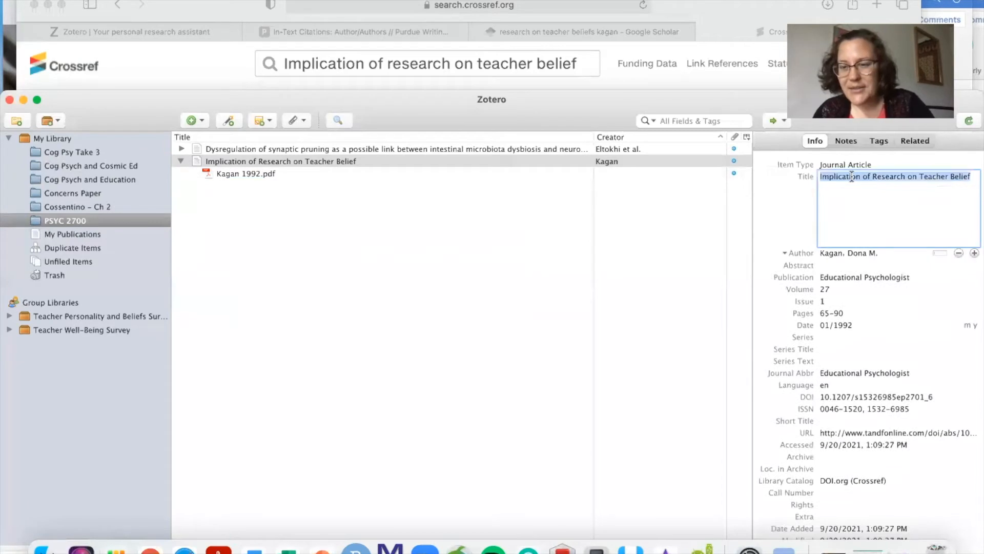
left_click(885, 195)
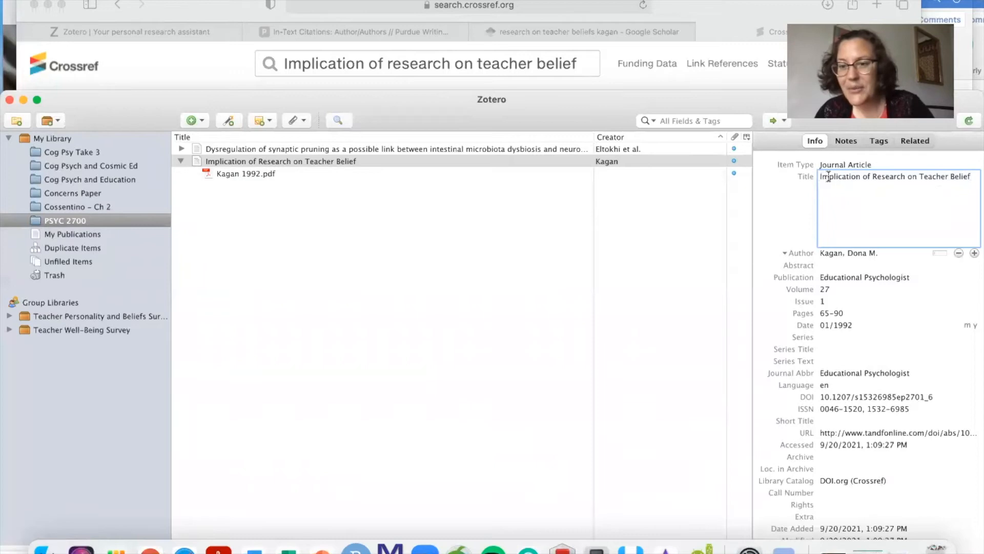
left_click(876, 176)
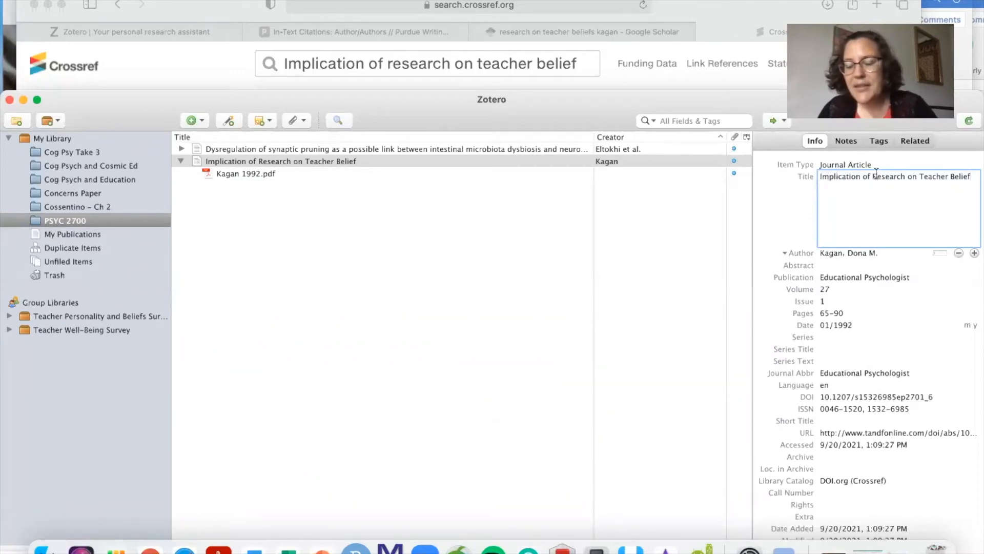
key("BackSpace")
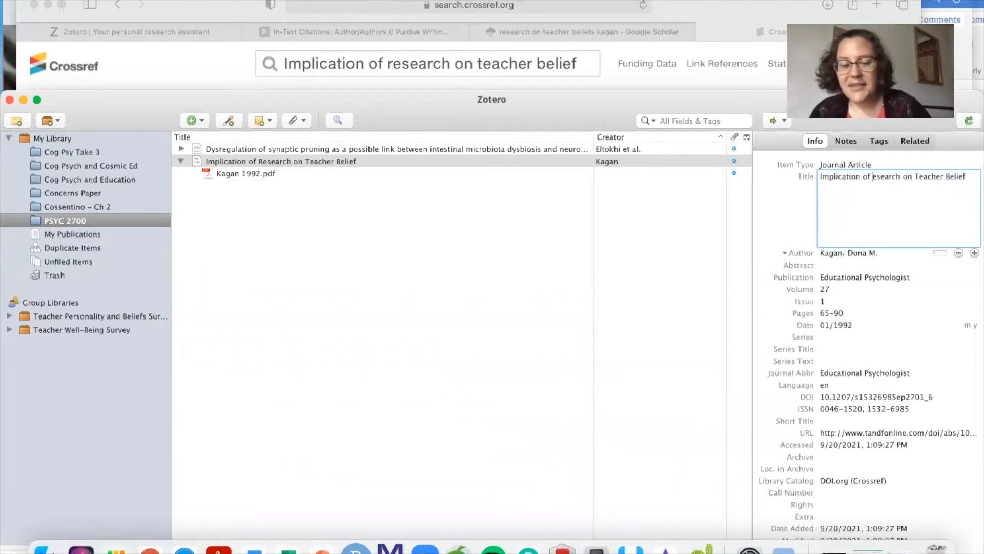
type("r")
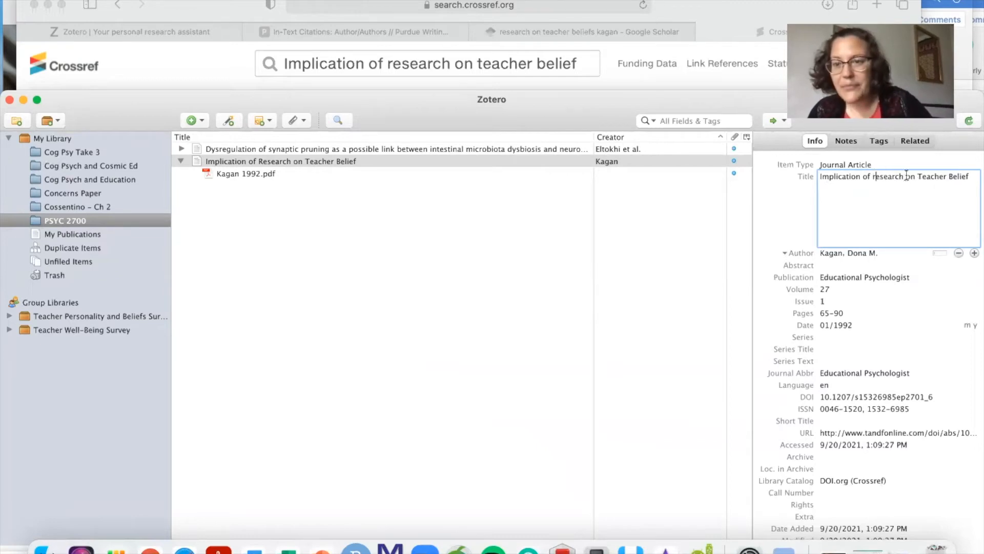
left_click(923, 176)
key("BackSpace")
type("t")
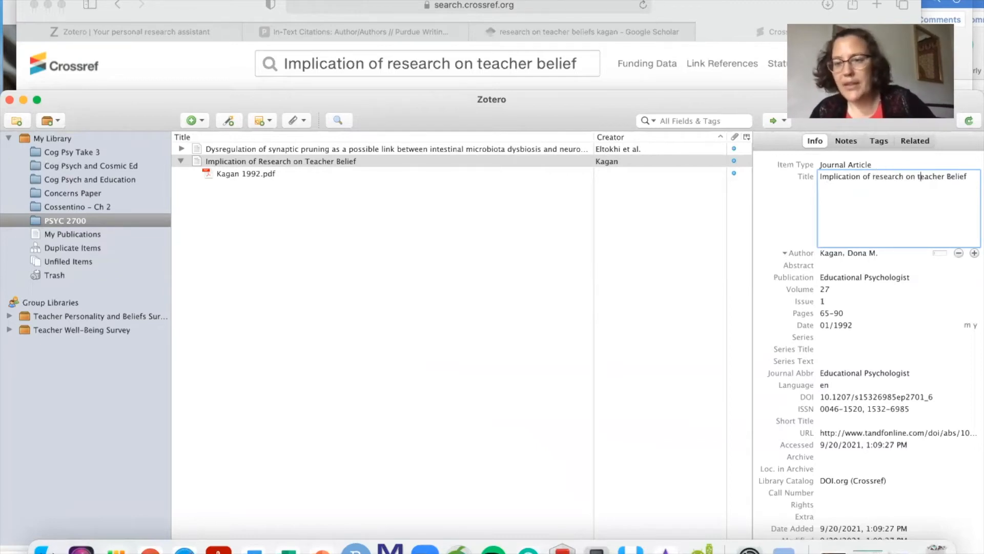
left_click(950, 176)
key("BackSpace")
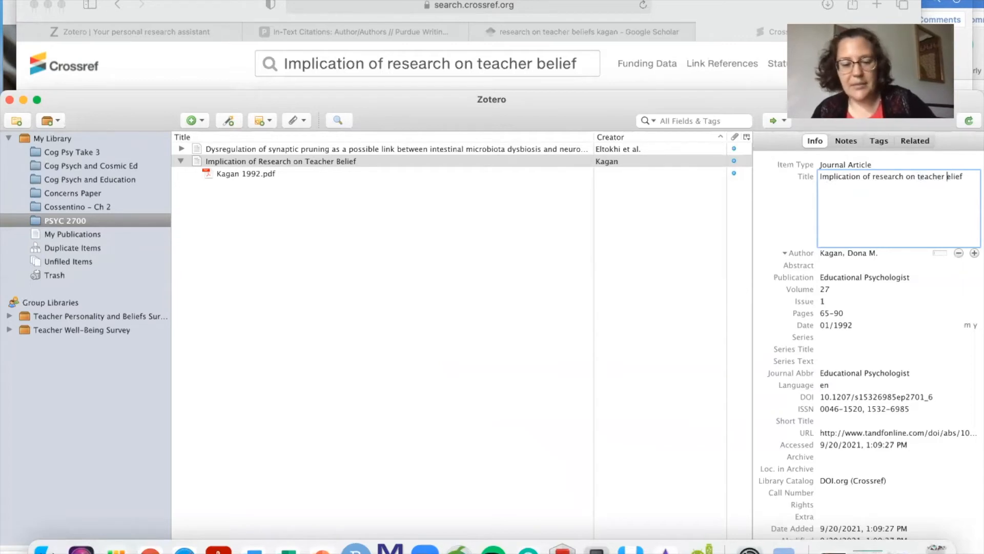
type("b")
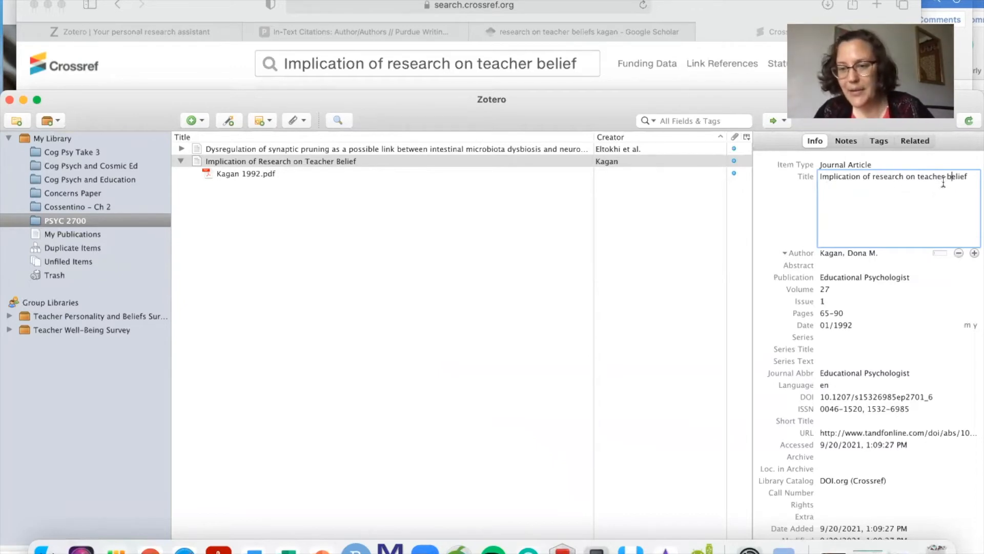
left_click(786, 214)
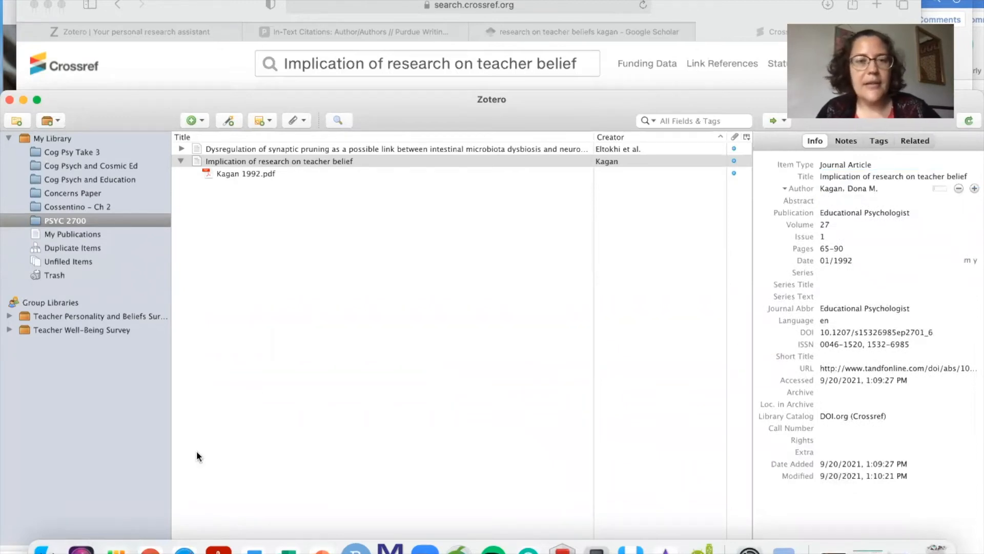
Open Kagan 1992.pdf from the Finder Articles folder, view its first page with the tools pane collapsed, and close it.
left_click(46, 548)
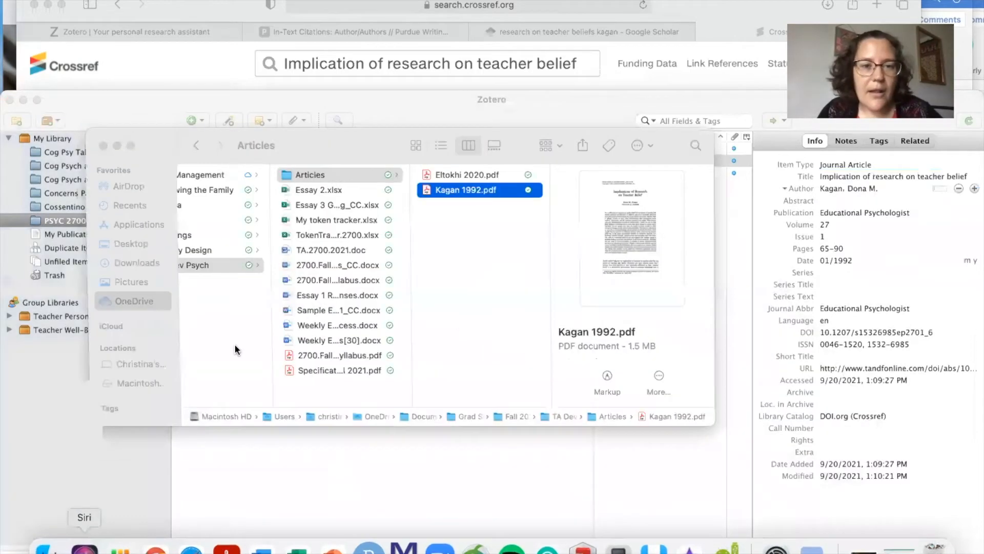
double_click(477, 192)
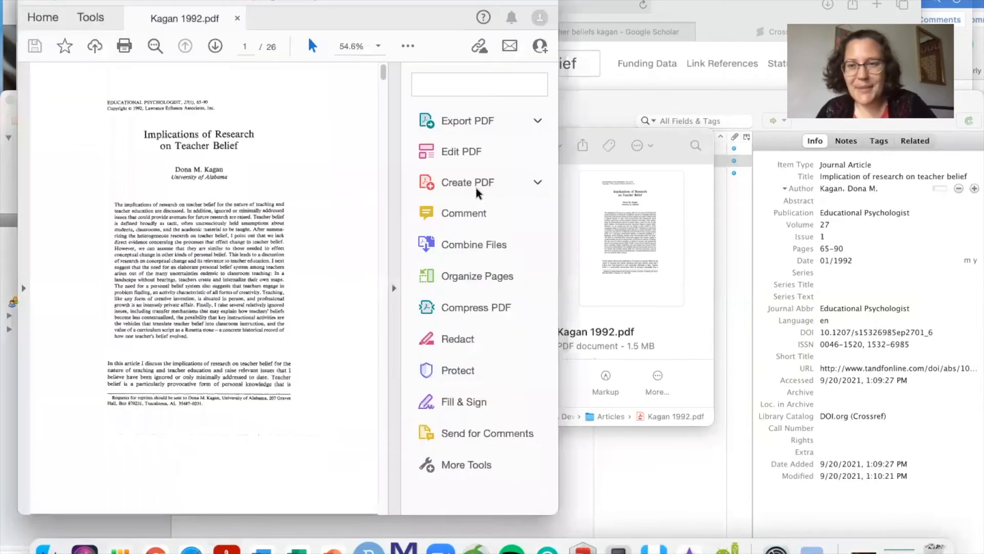
left_click(393, 286)
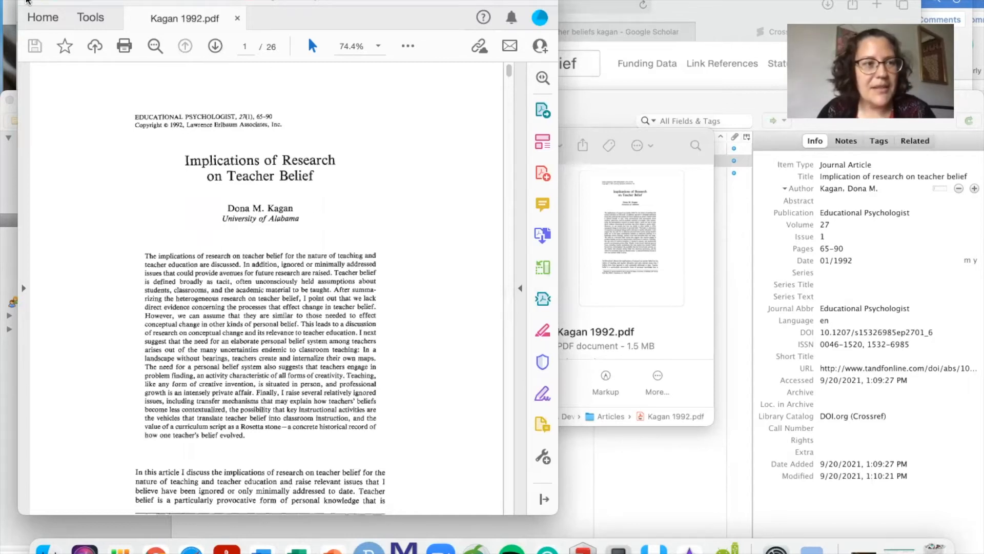
left_click(27, 2)
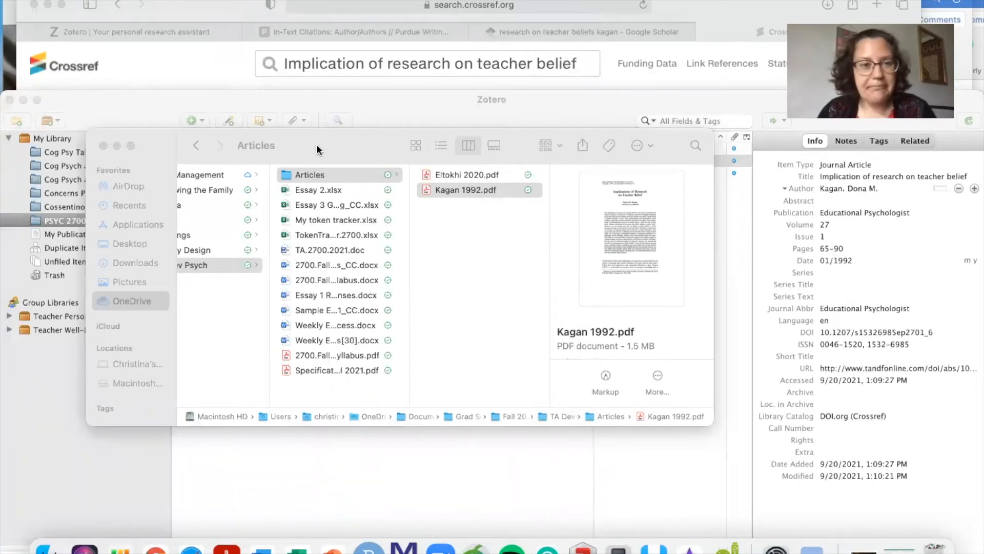
Close the Finder Articles window and select the parent item "Implication of research on teacher belief" in Zotero's PSYC 2700 collection.
left_click(171, 148)
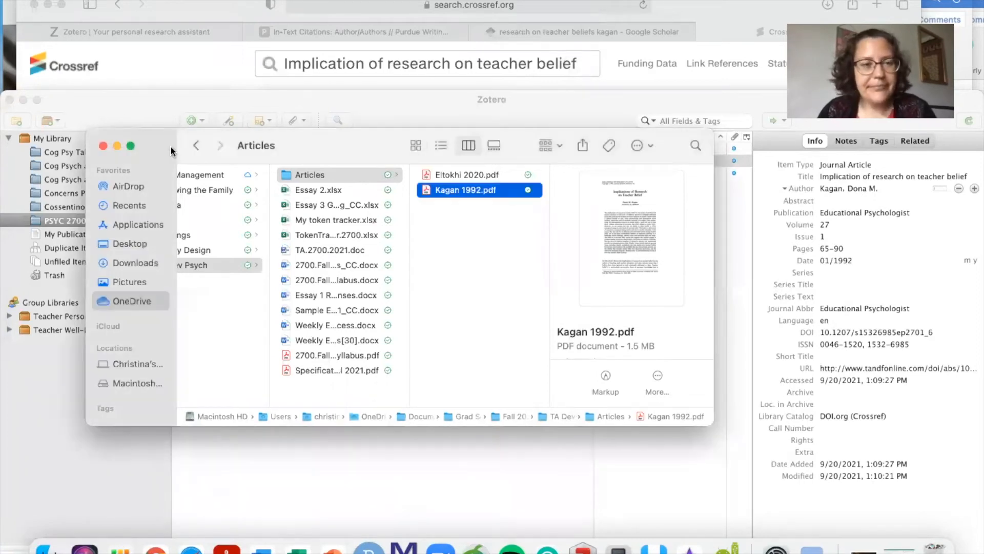
left_click(103, 147)
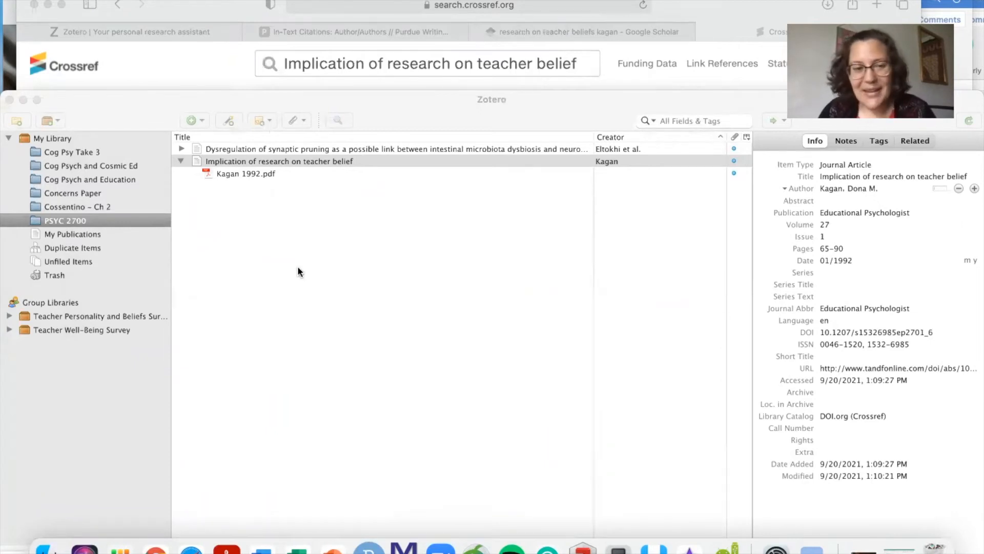
left_click(252, 173)
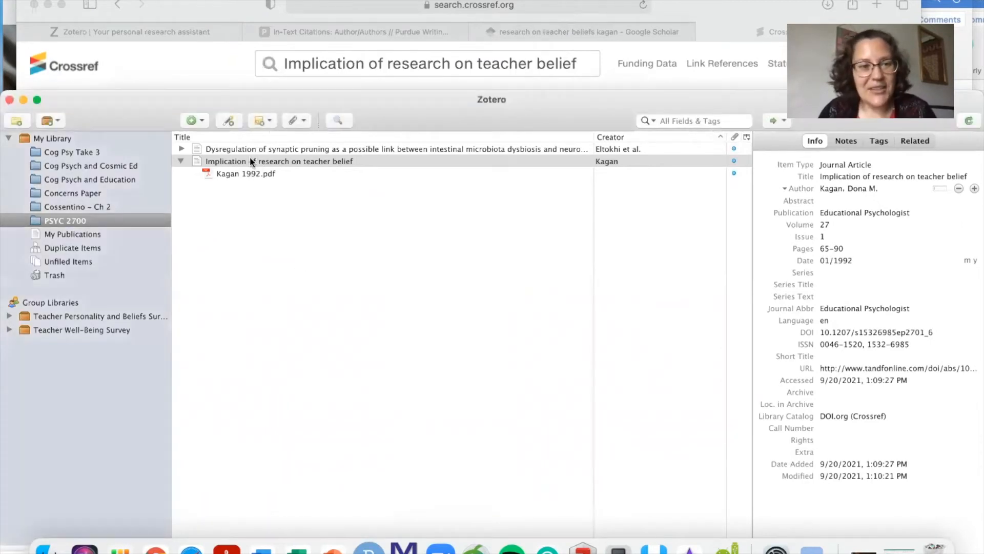
left_click(251, 160)
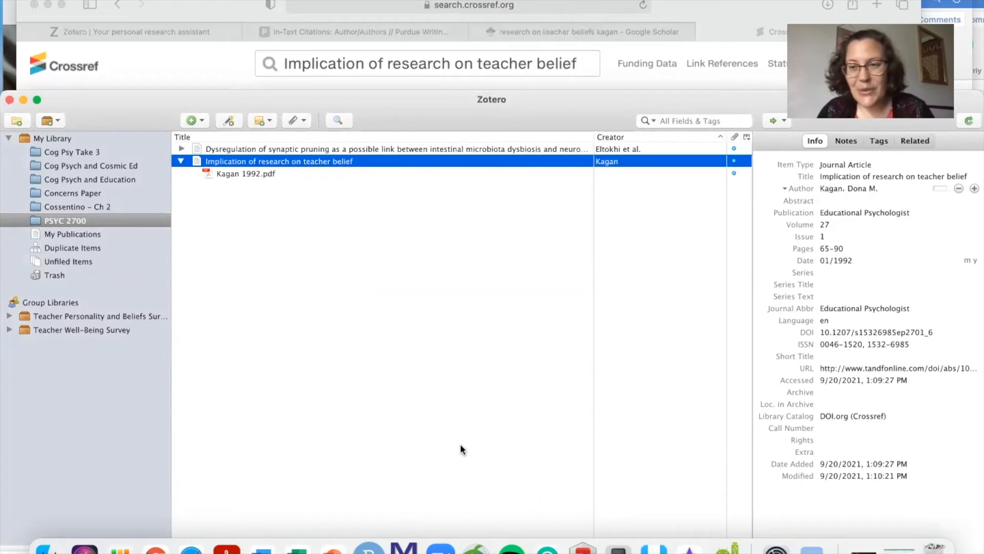
Switch to Microsoft Word, close the reference-list document, and go to the teacher beliefs paragraph in the citation notes document.
left_click(262, 547)
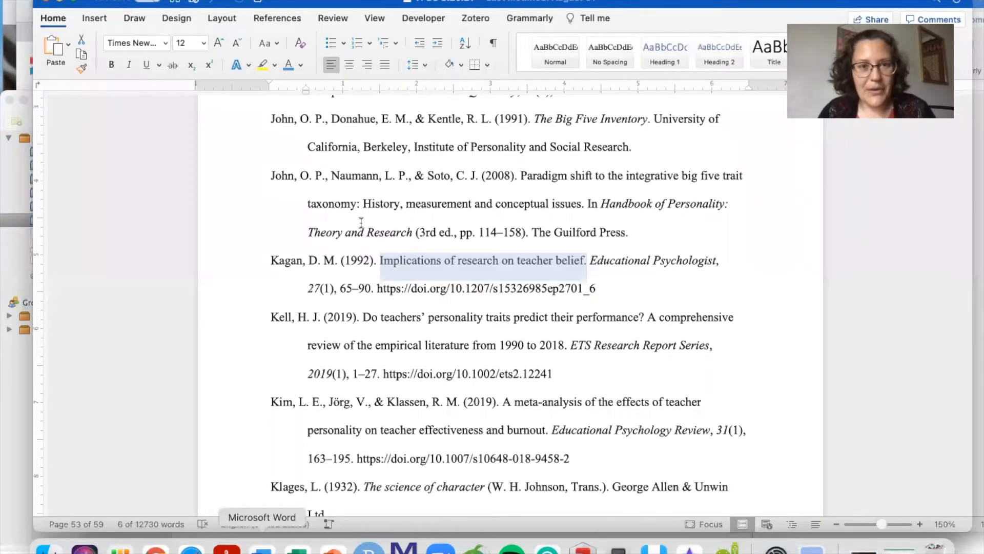
left_click(47, 3)
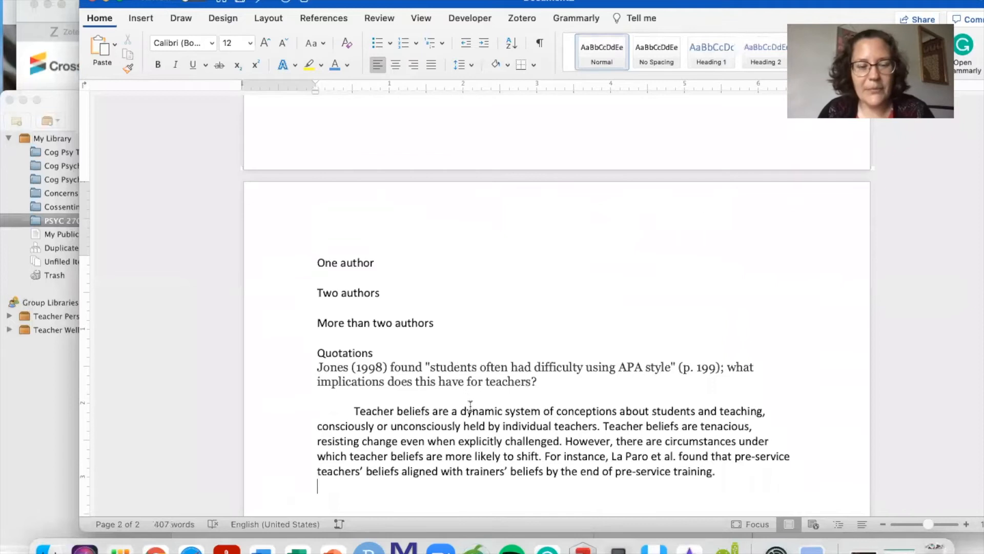
scroll(470, 405, "down", 10)
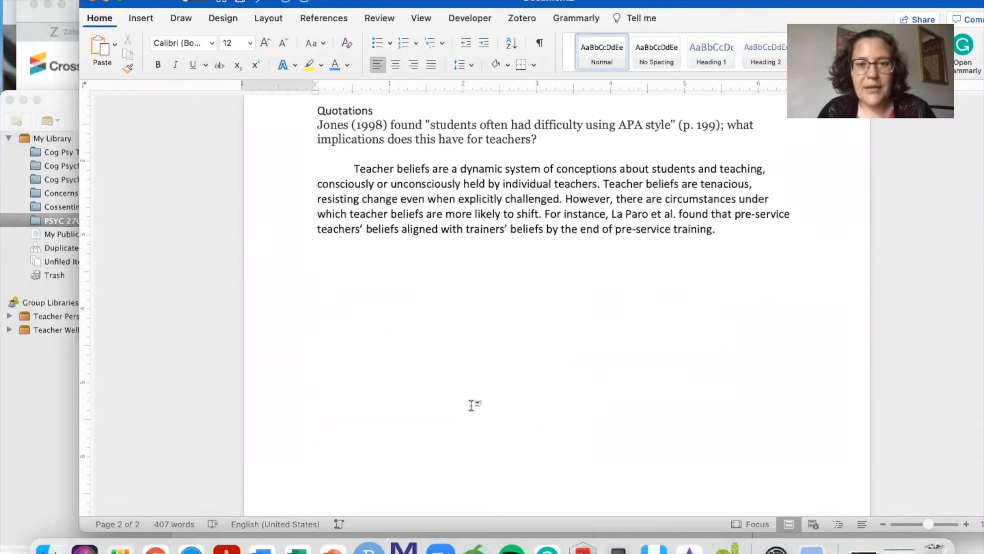
scroll(470, 405, "down", 2)
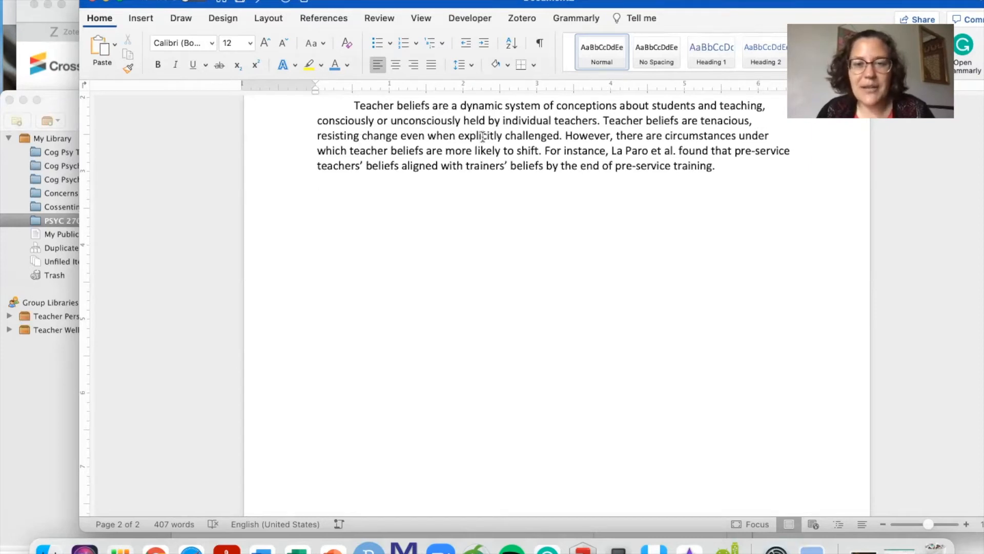
Insert a Zotero citation for Kagan, 1992 from My Library after "explicitly challenged", using American Psychological Association (APA) 7th edition style.
left_click(560, 135)
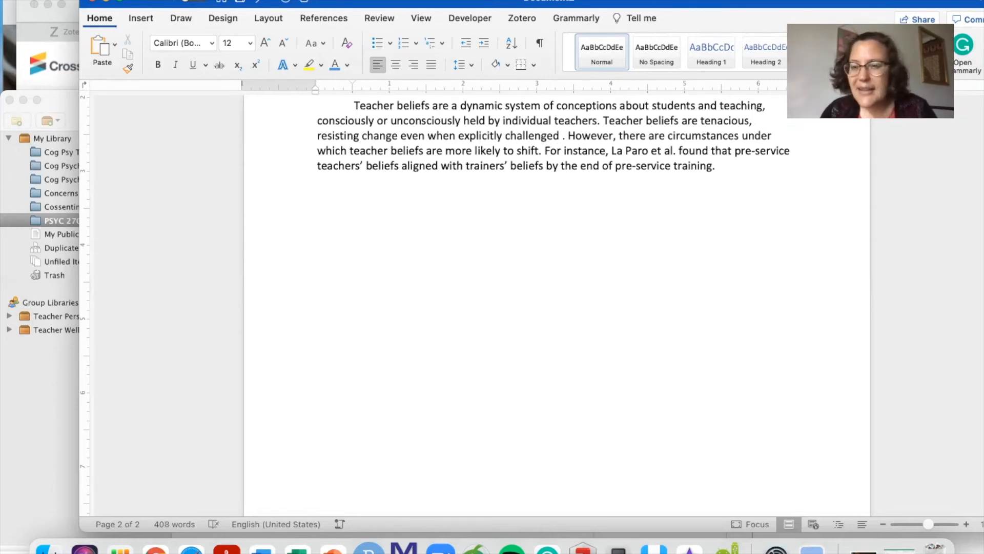
left_click(523, 19)
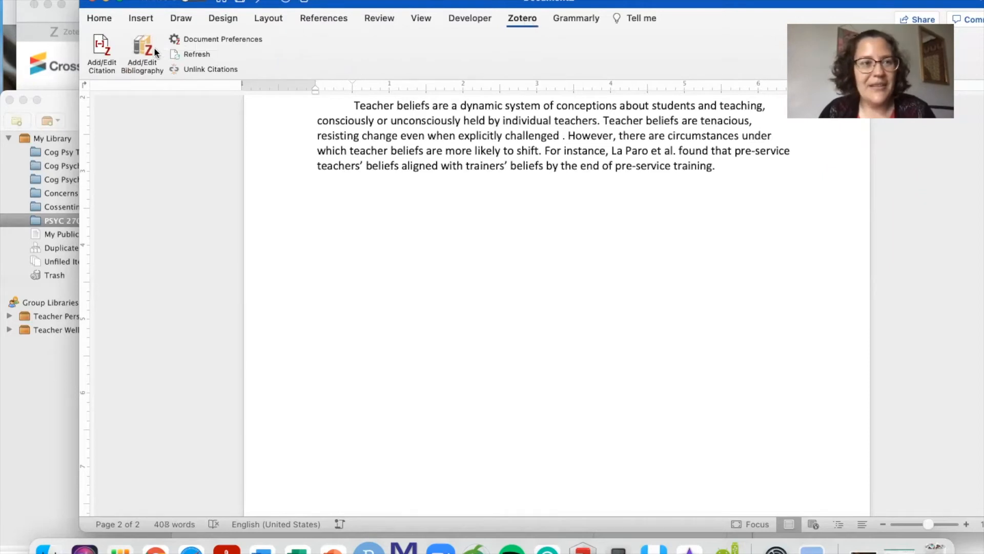
left_click(101, 49)
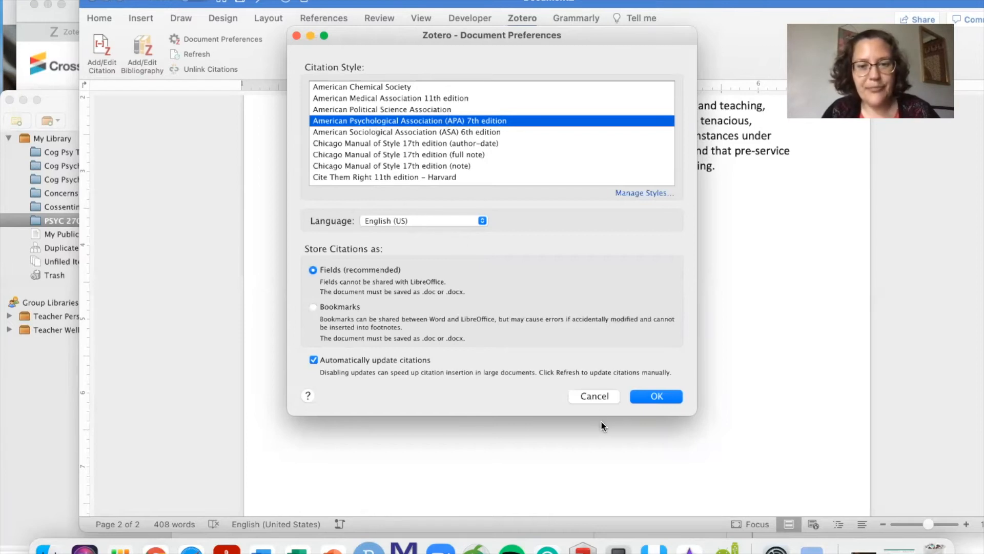
left_click(645, 395)
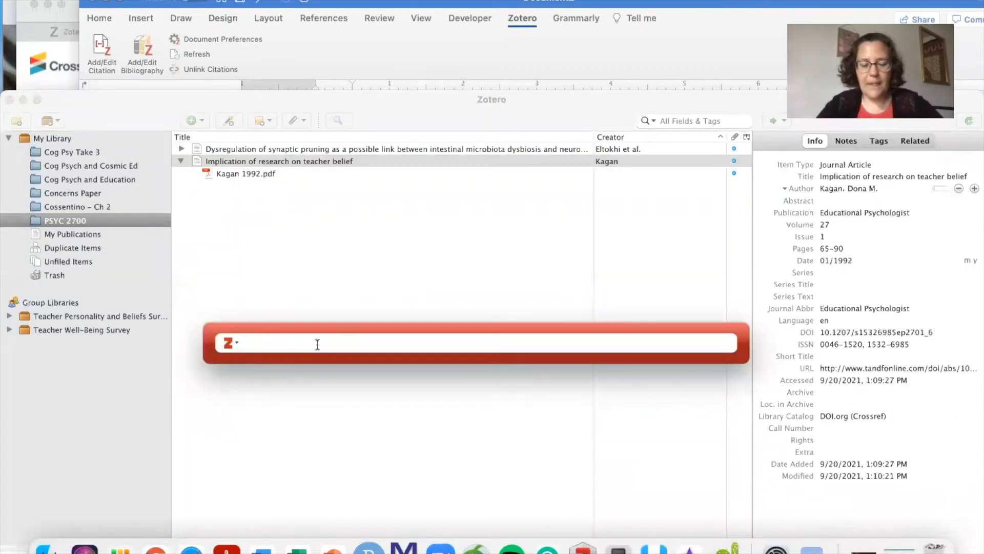
type("kag")
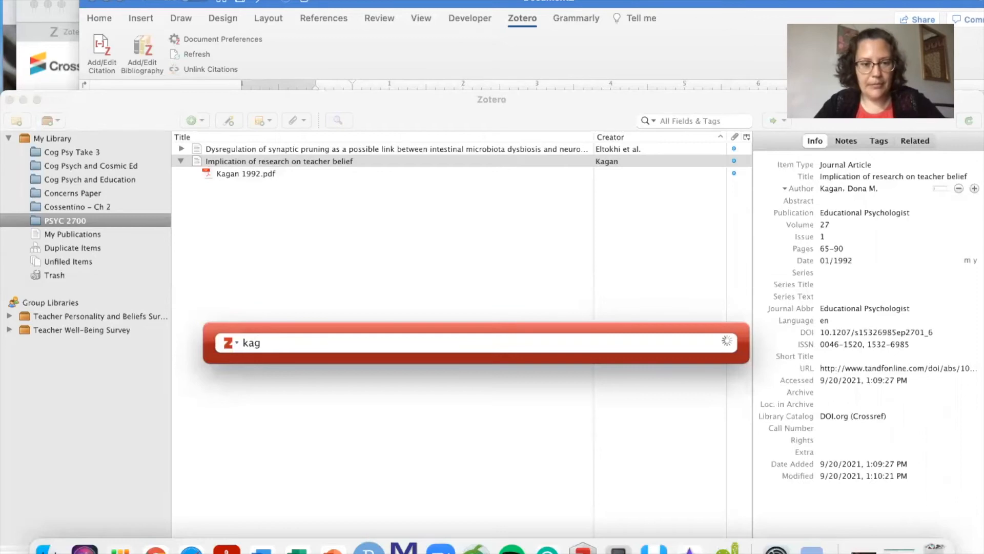
type("an")
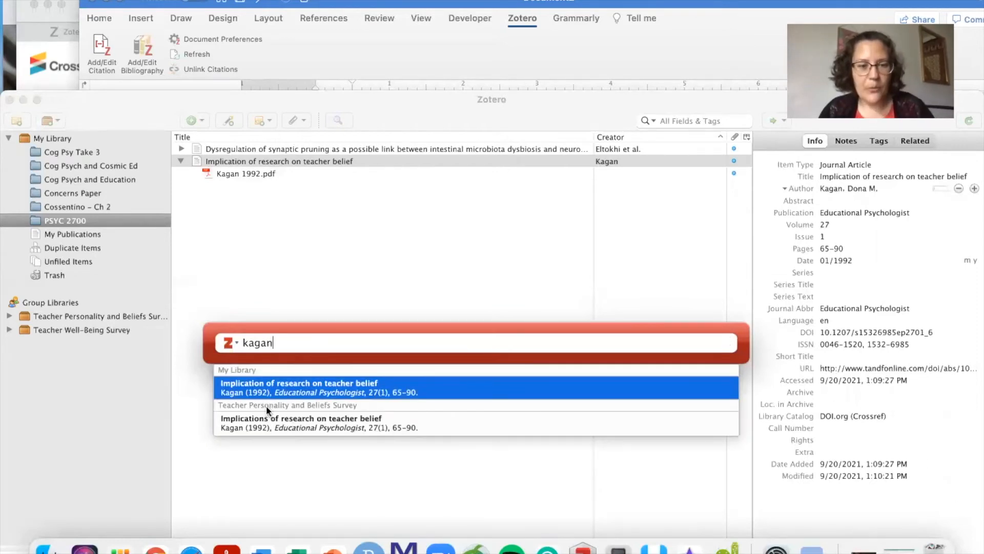
left_click(267, 393)
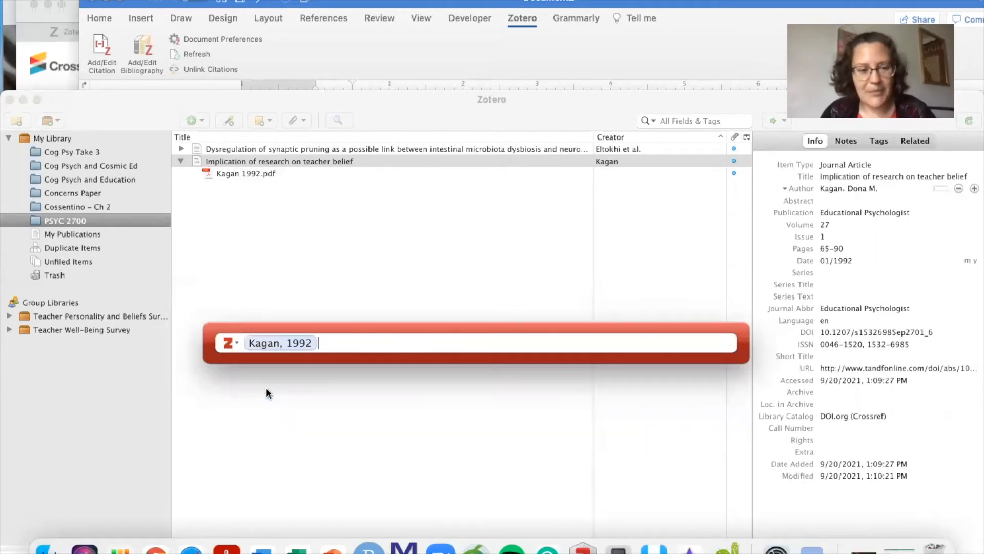
key("Return")
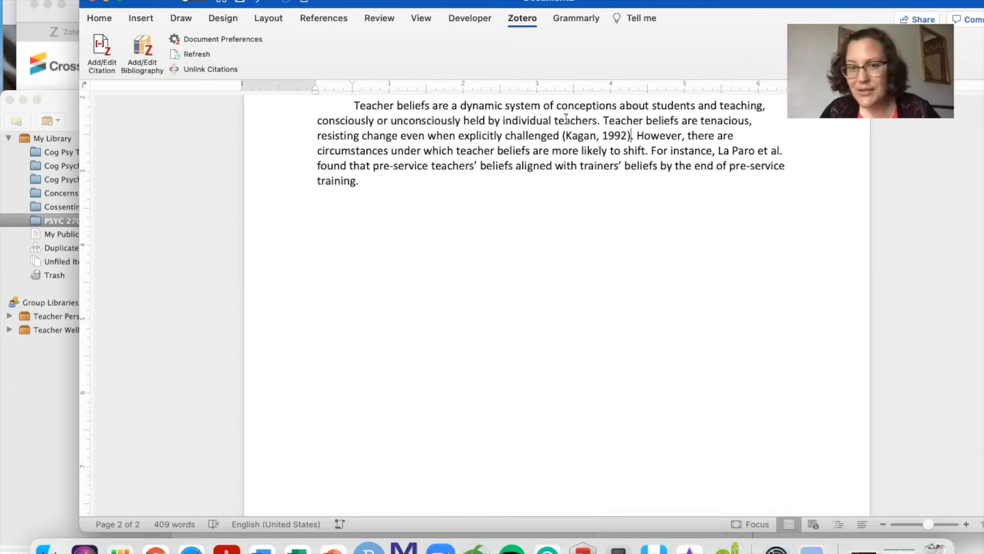
Insert a Zotero citation for Fives and Buehl, 2012 after "held by individual teachers", before the period.
left_click(597, 123)
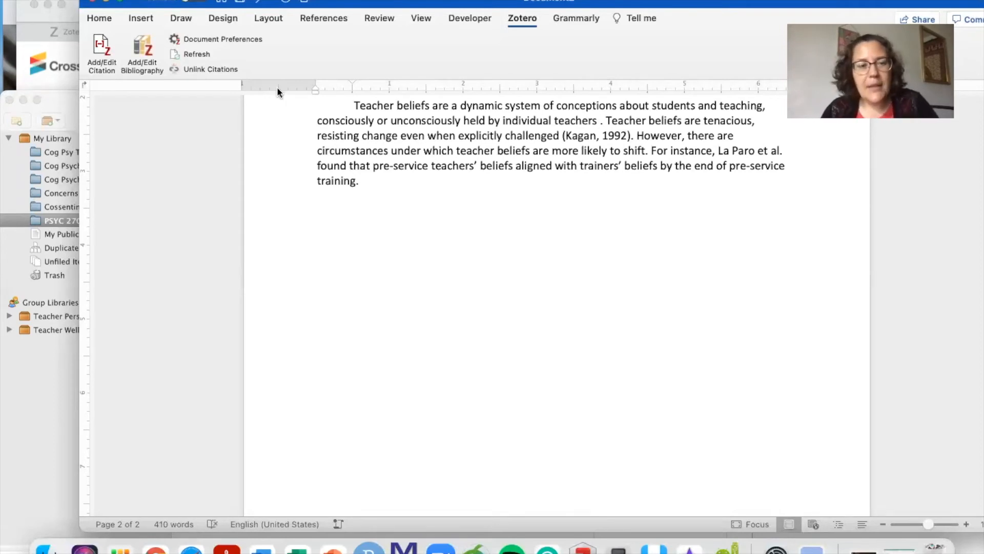
left_click(96, 47)
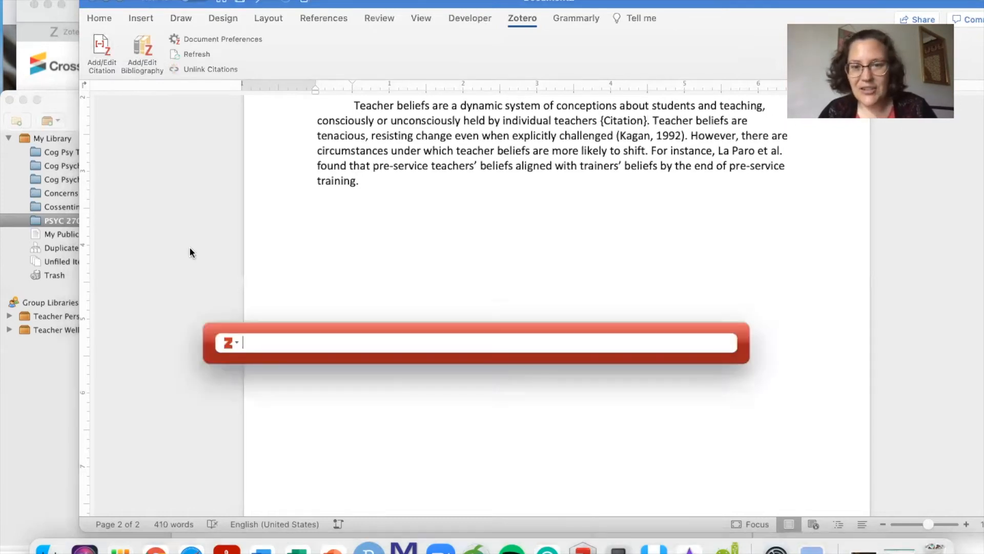
type("five")
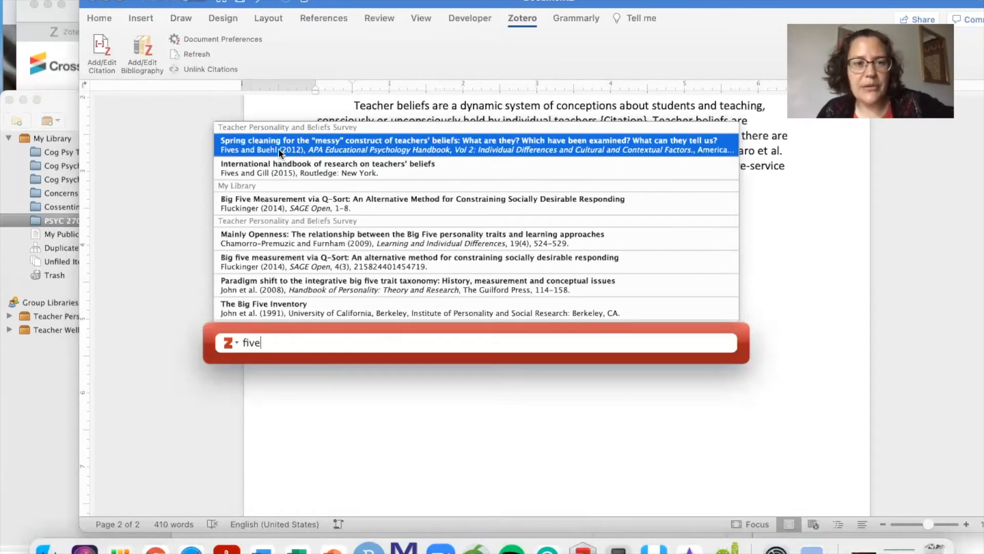
left_click(279, 150)
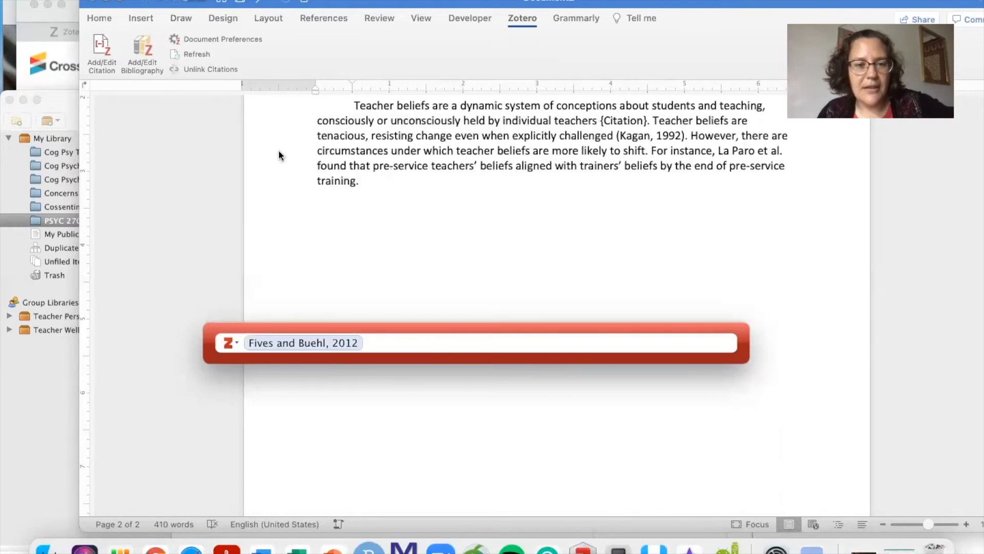
key("Return")
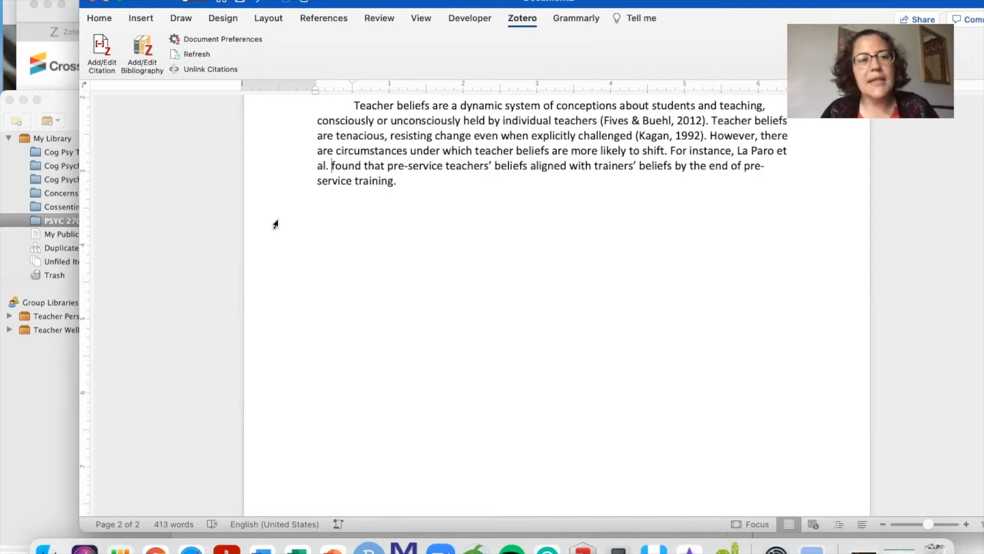
Insert a Zotero citation for La Paro et al., 2009 before "found that pre-service teachers' beliefs".
left_click(104, 46)
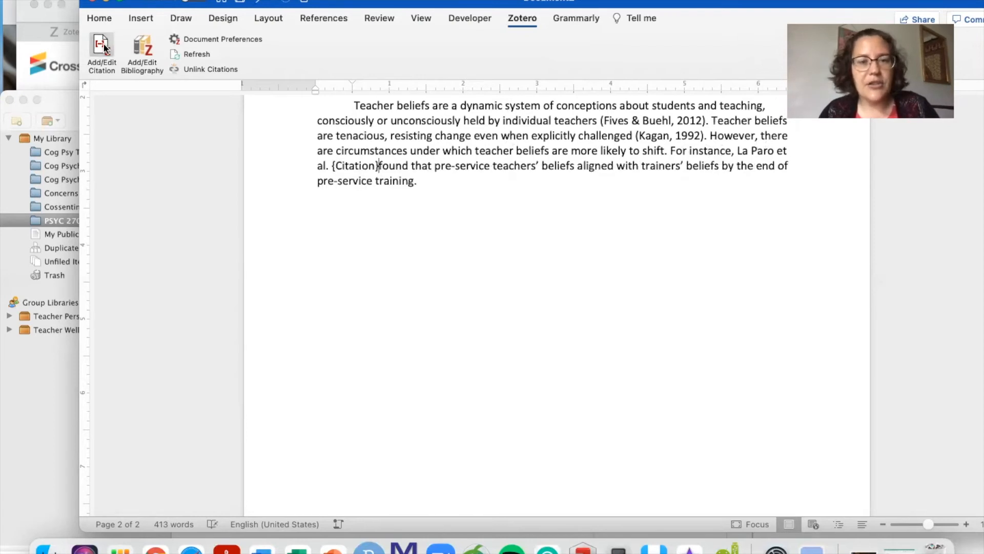
type("l")
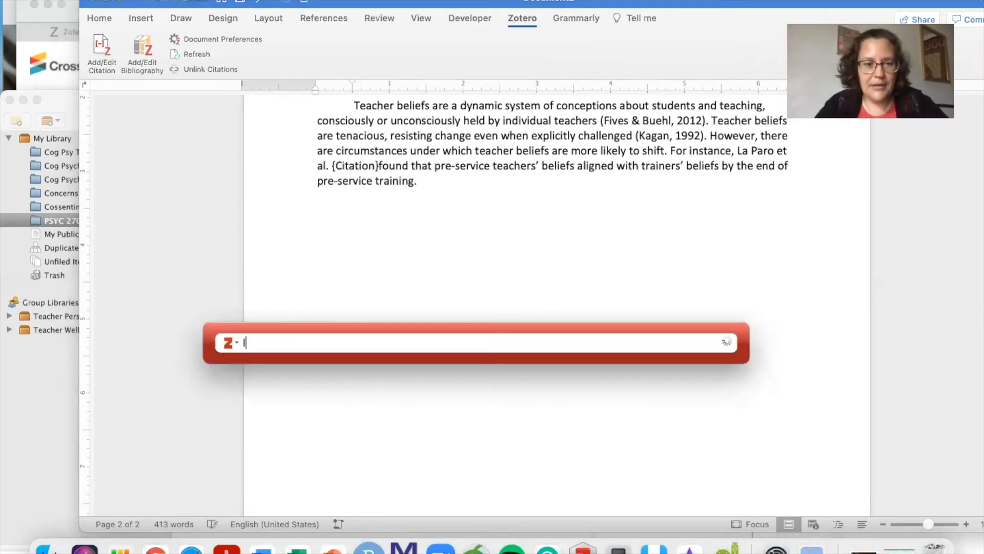
type("apa")
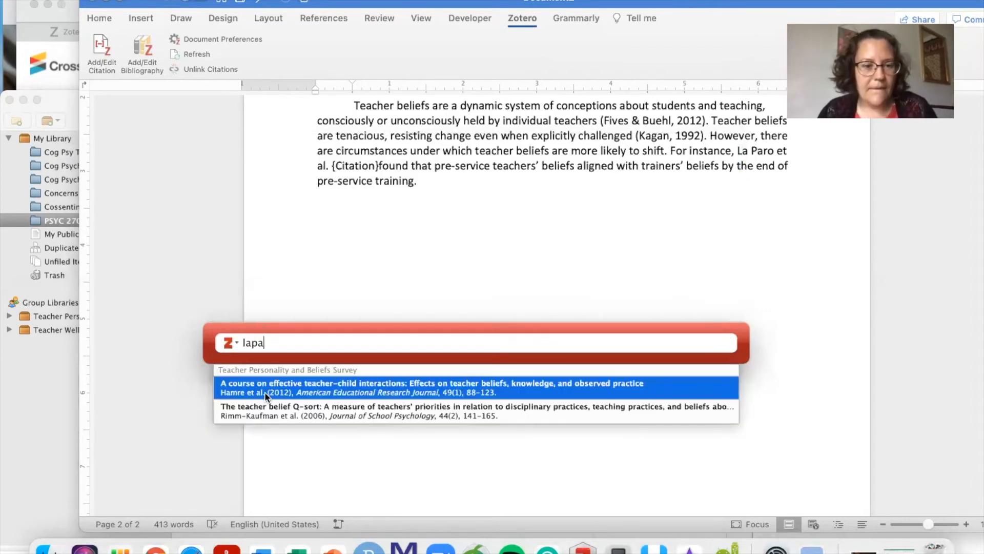
key("BackSpace")
key("BackSpace")
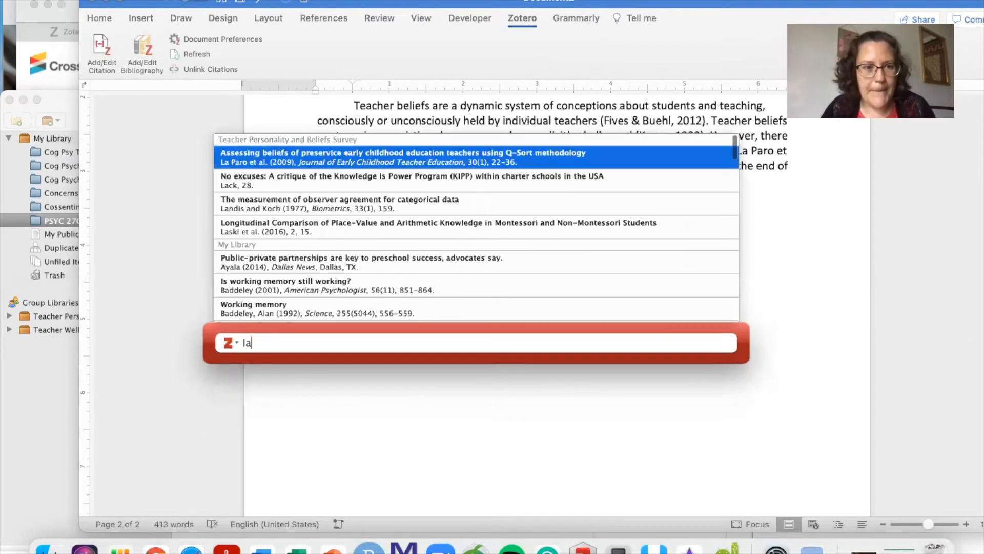
left_click(292, 165)
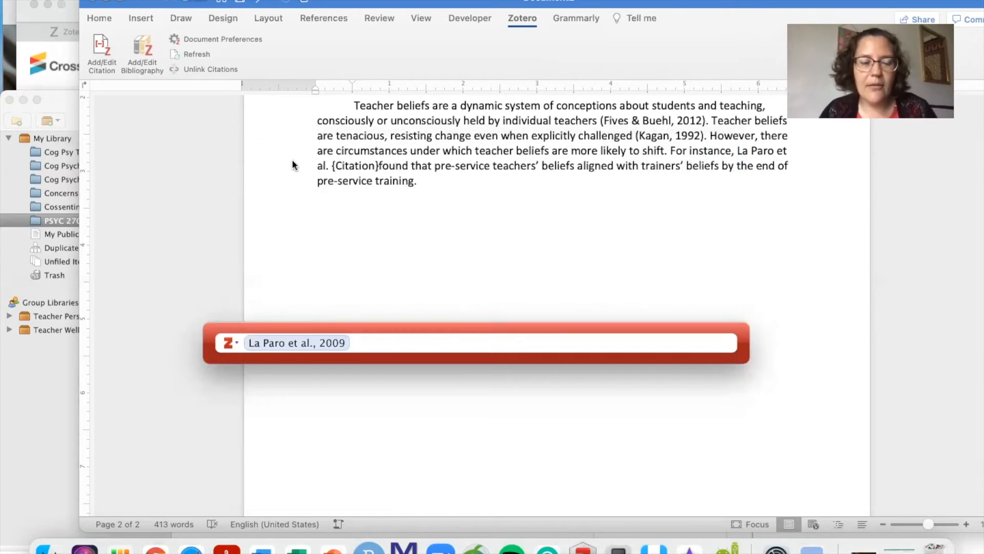
key("Return")
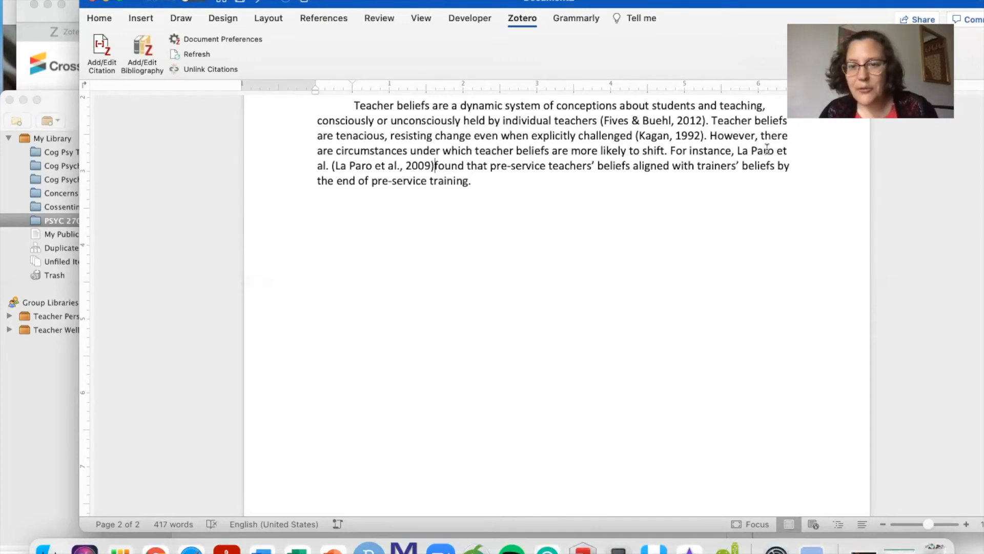
Remove the author names from the La Paro et al. citation so it reads (2009), and add a space before "found".
left_click(406, 167)
key("BackSpace")
key("BackSpace")
key("BackSpace")
key("BackSpace")
key("BackSpace")
key("BackSpace")
key("BackSpace")
key("BackSpace")
key("BackSpace")
key("BackSpace")
key("BackSpace")
key("BackSpace")
key("BackSpace")
key("BackSpace")
key("BackSpace")
key("BackSpace")
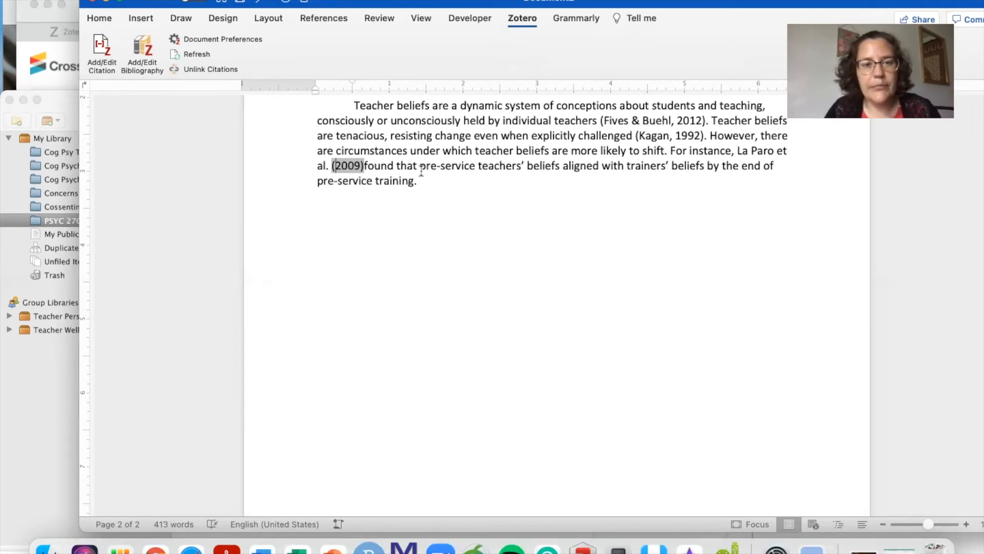
left_click(363, 165)
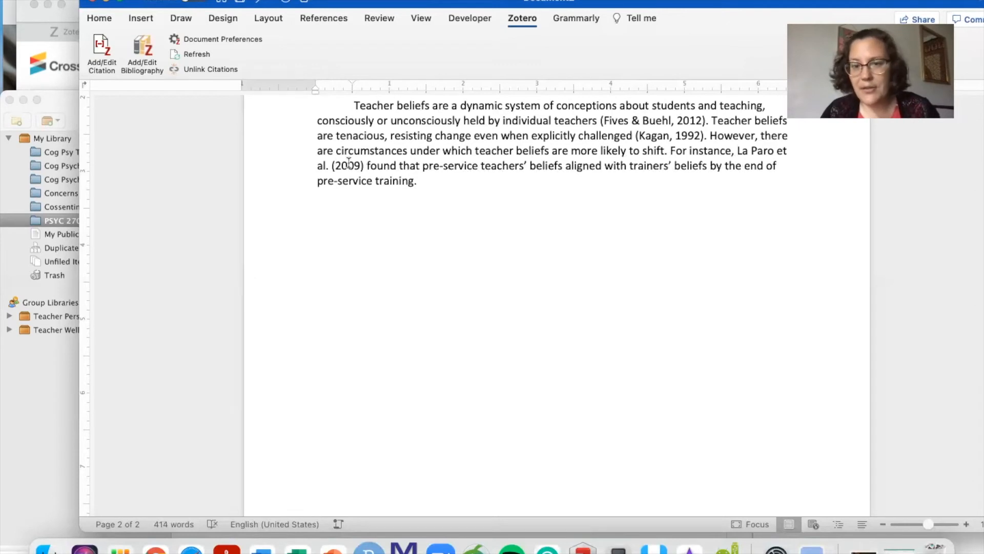
Start a new line below the end of the teacher beliefs paragraph, leaving a gap after "pre-service training.".
left_click(431, 192)
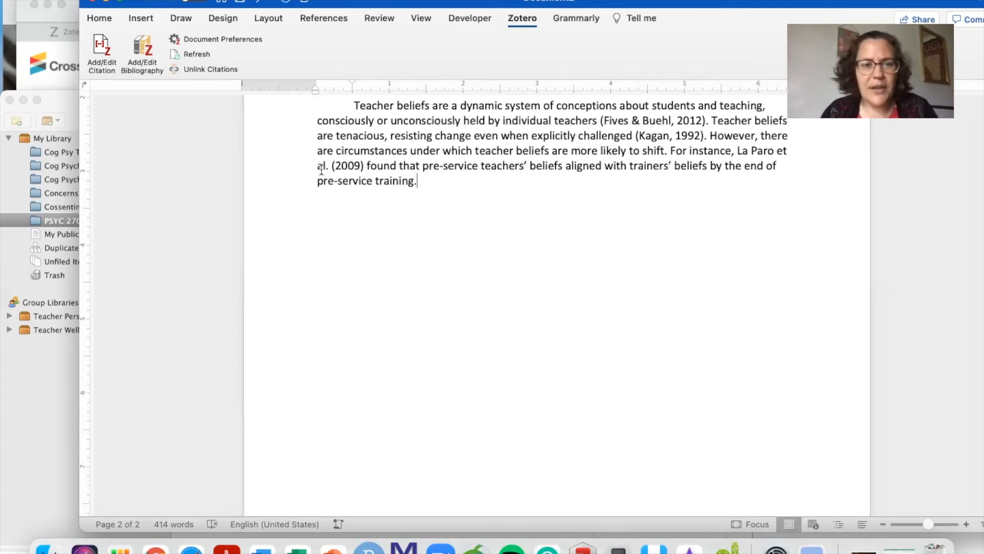
left_click(564, 185)
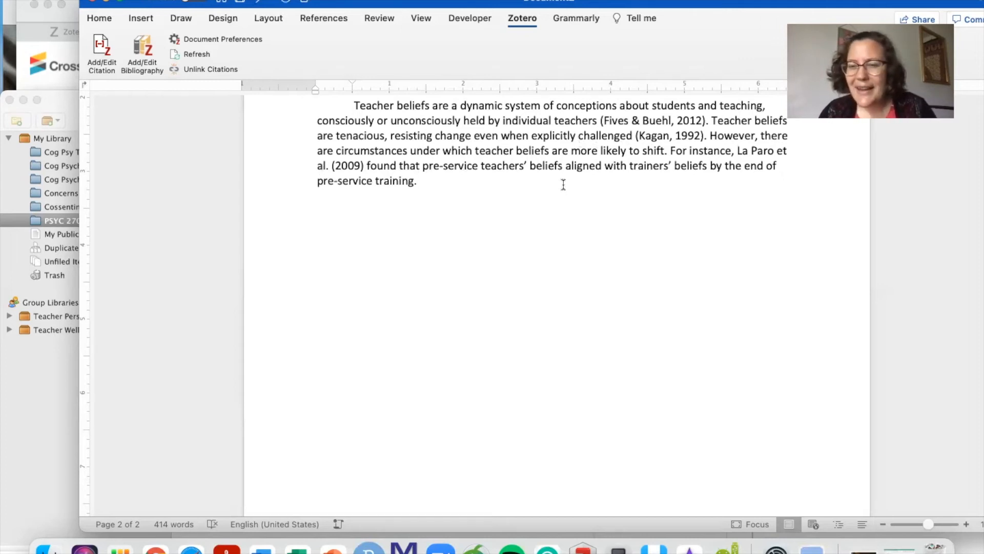
scroll(563, 184, "up", 1)
scroll(563, 184, "down", 1)
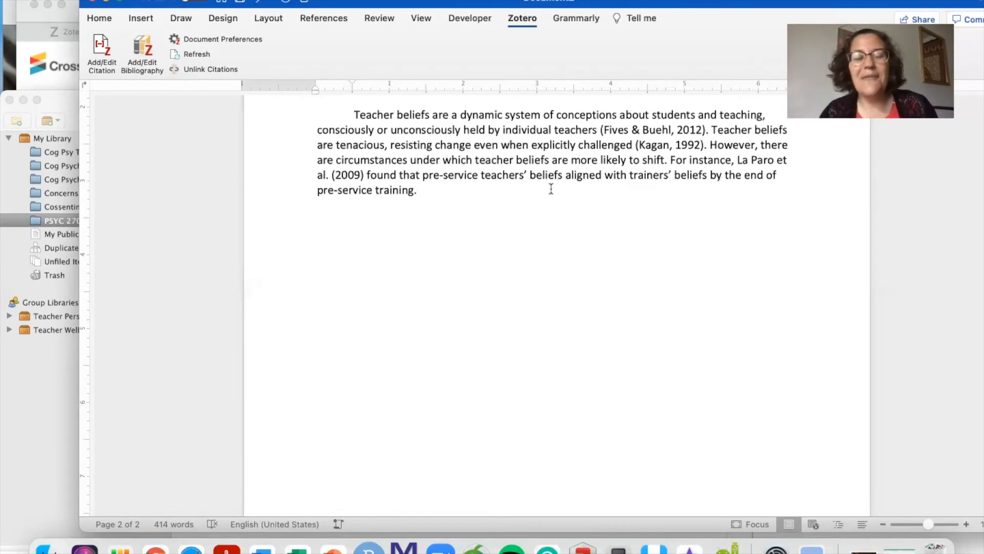
scroll(551, 189, "up", 3)
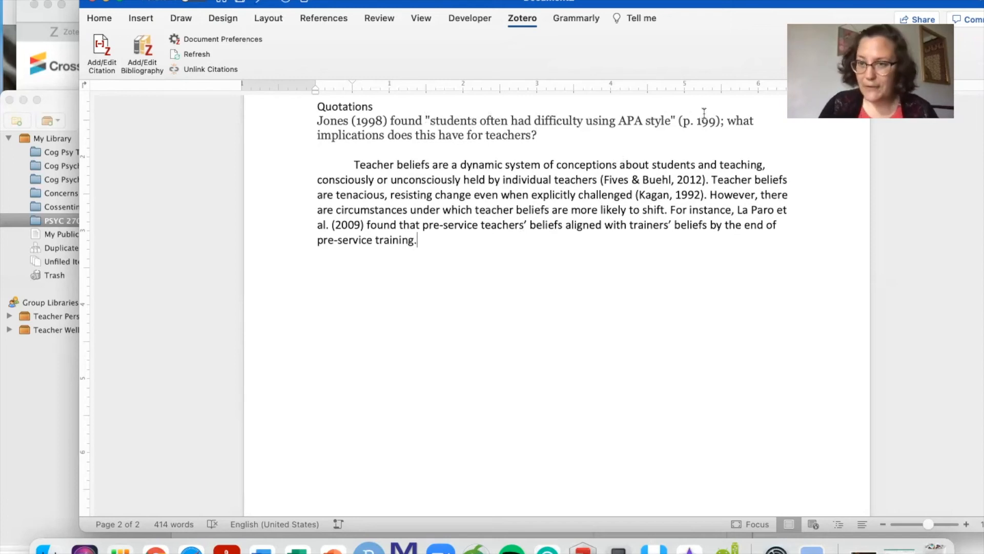
scroll(602, 257, "up", 4)
scroll(602, 257, "down", 4)
scroll(602, 256, "down", 2)
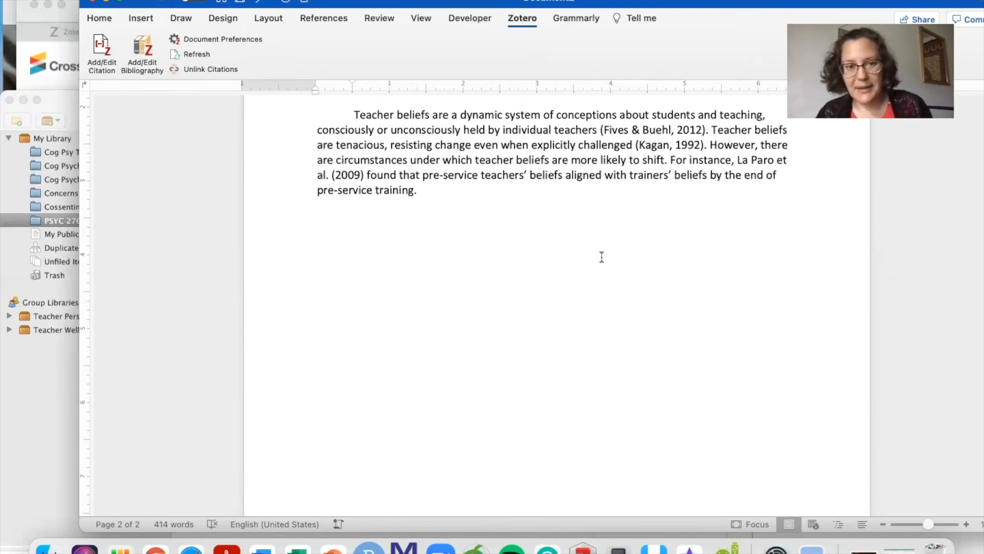
key("Return")
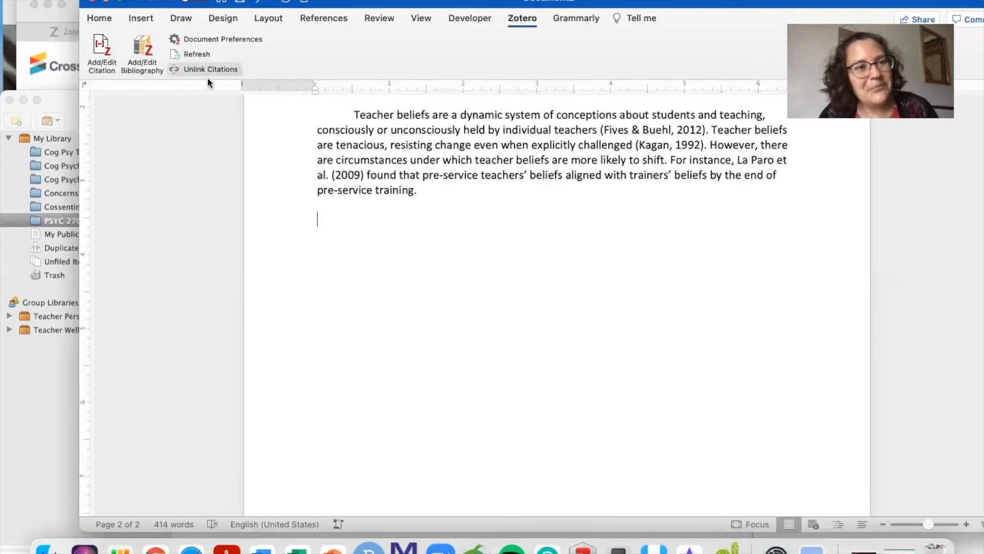
Insert a Zotero bibliography on the empty line below the teacher beliefs paragraph and review its entries against the in-text citations.
left_click(144, 46)
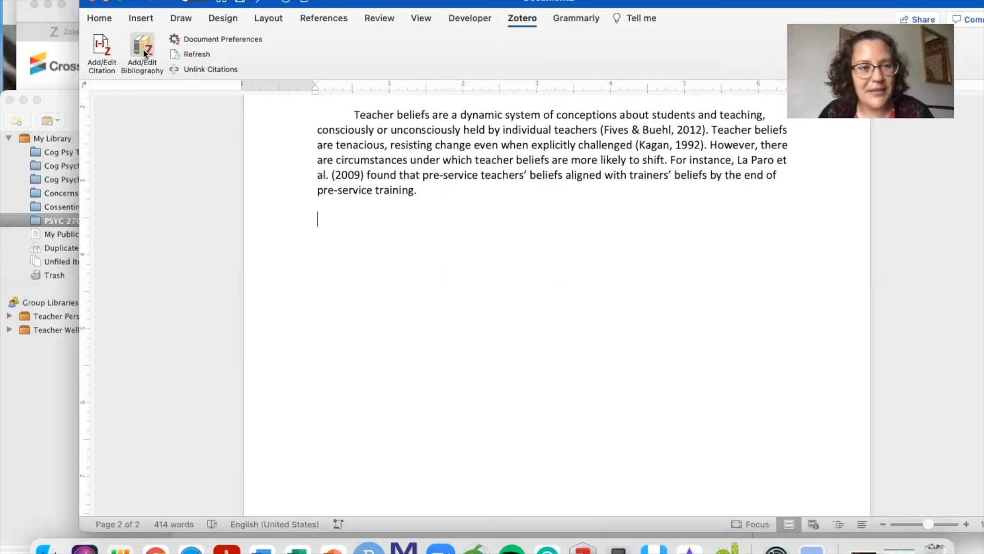
left_click(144, 47)
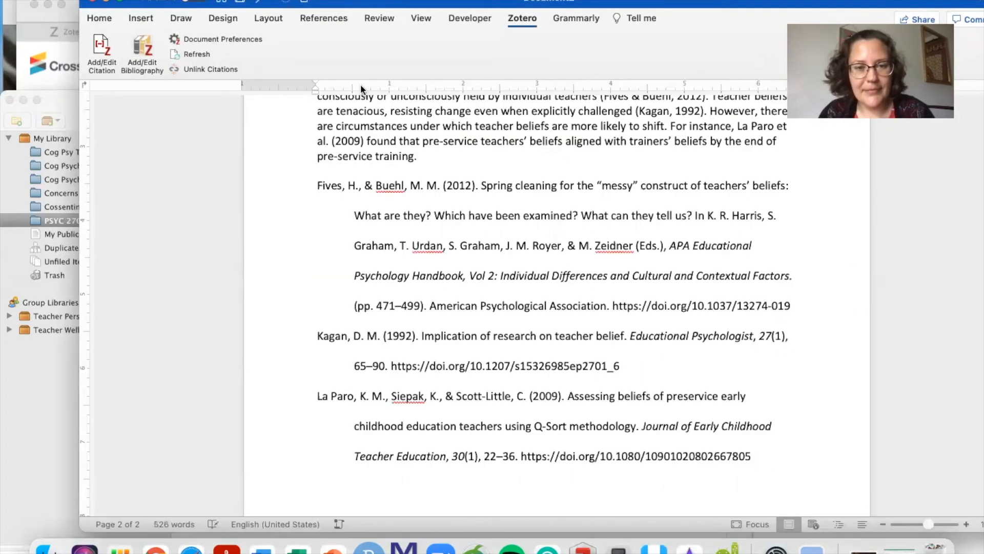
scroll(469, 267, "up", 3)
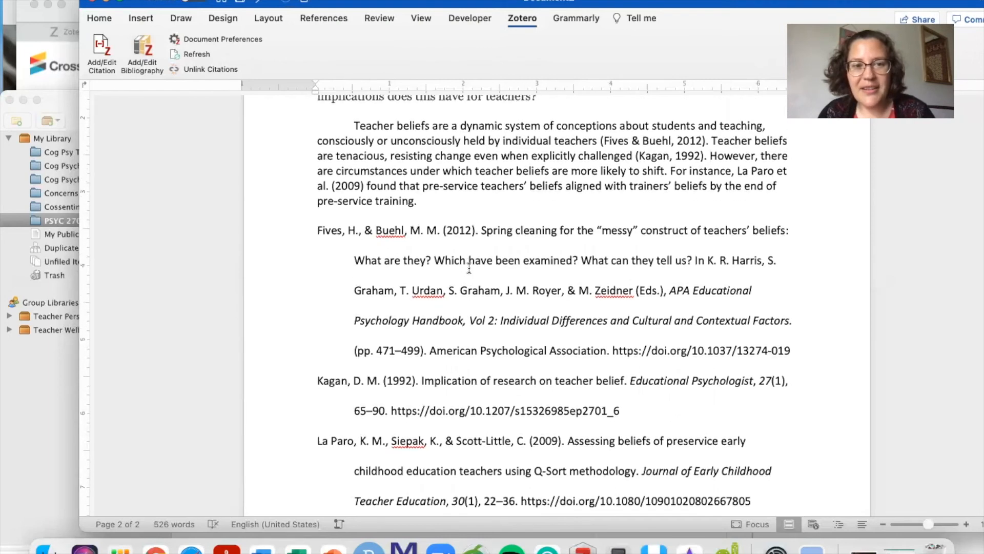
scroll(469, 267, "down", 2)
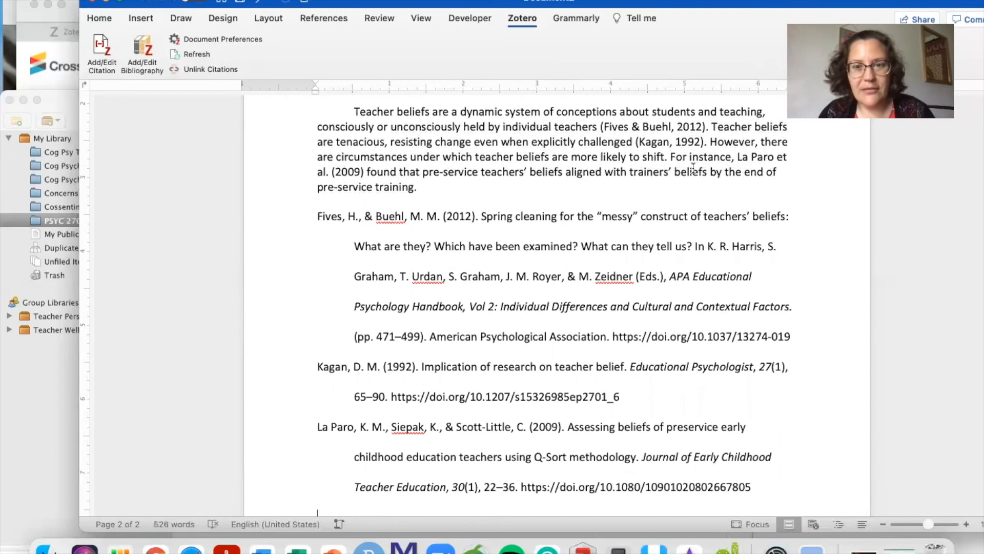
scroll(657, 195, "down", 2)
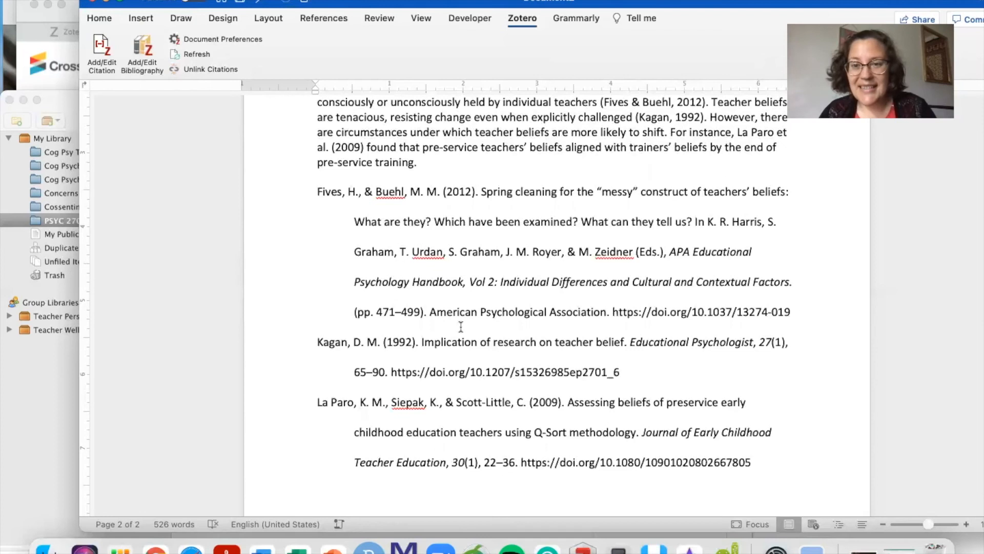
scroll(461, 326, "up", 2)
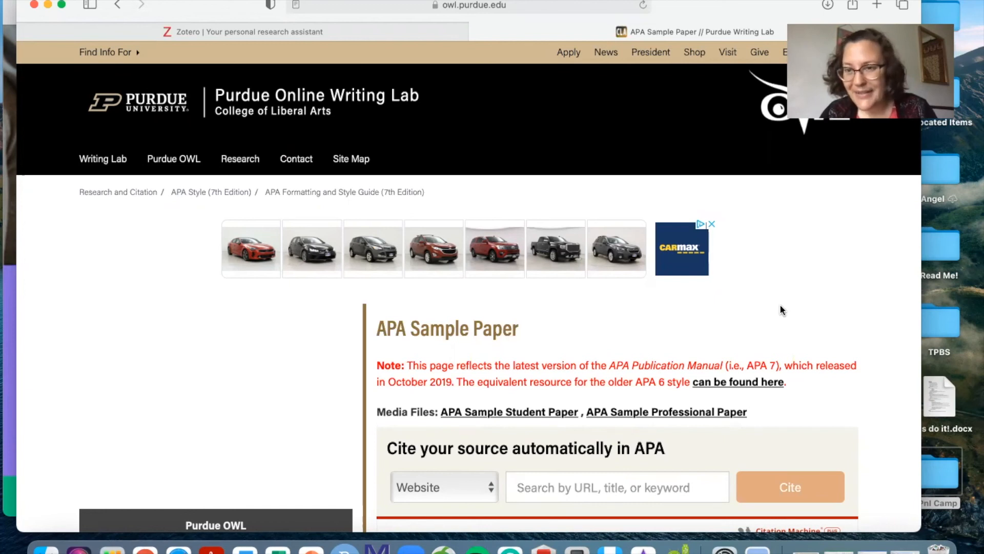
In Safari, examine the APA Style (7th Edition) topics in the site navigation of Purdue OWL's APA Sample Paper page.
scroll(781, 307, "down", 1)
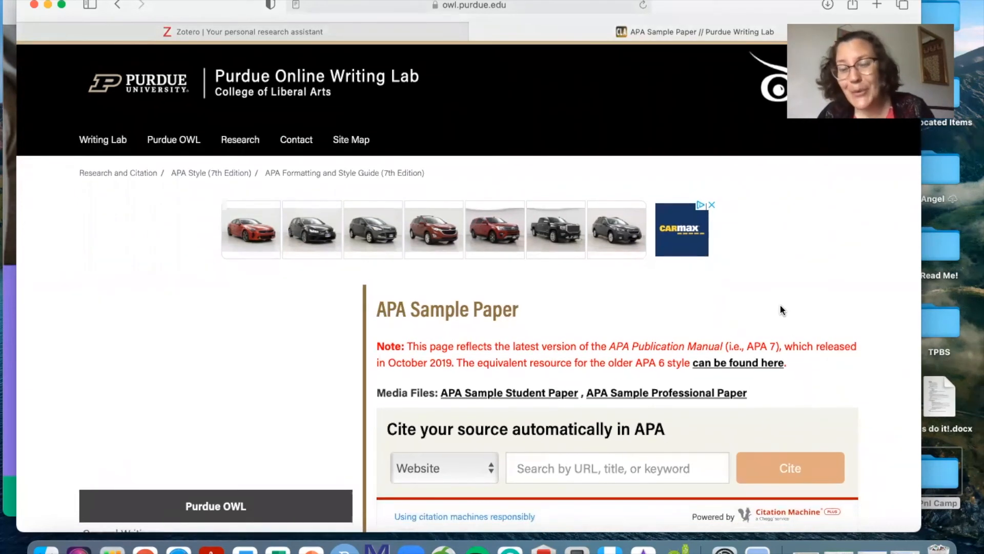
scroll(780, 308, "down", 10)
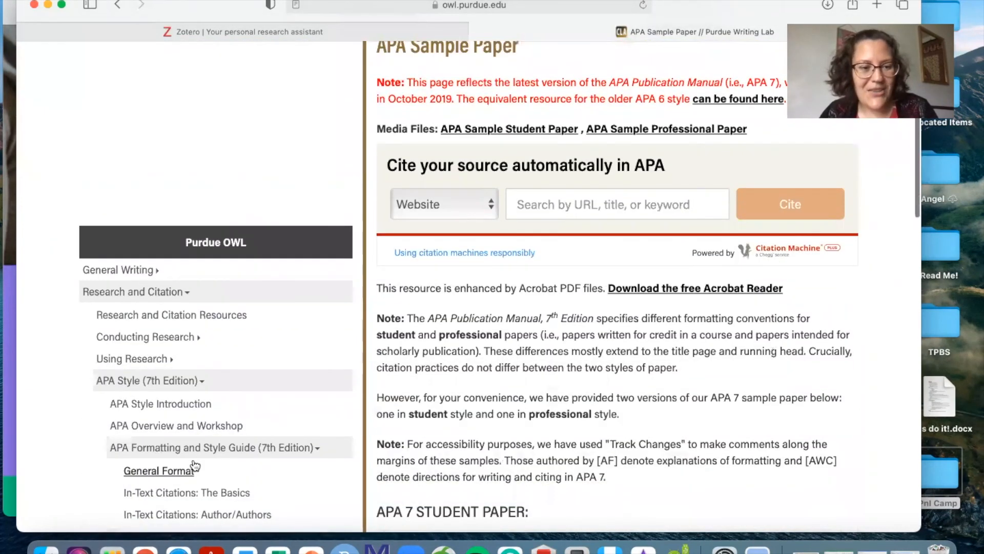
scroll(194, 466, "down", 6)
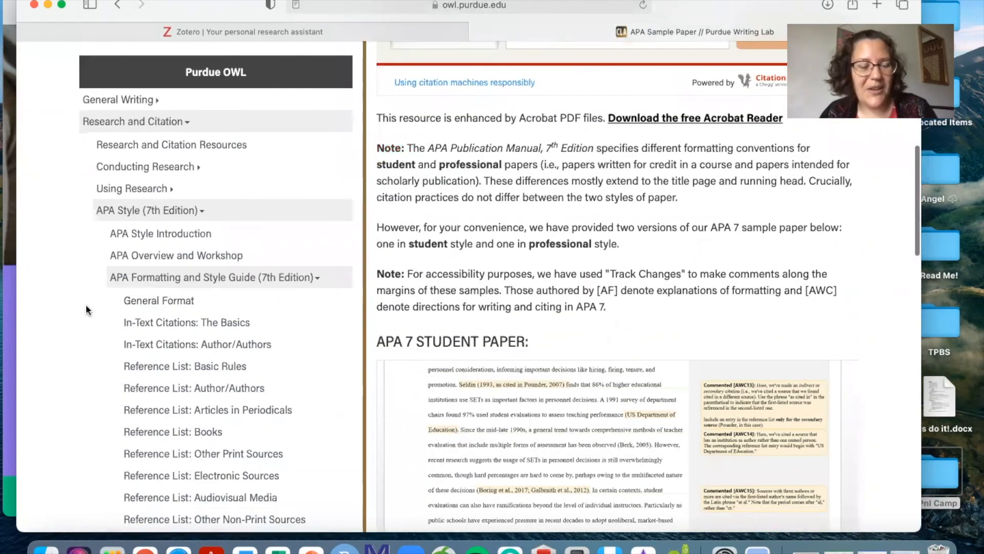
scroll(88, 310, "down", 4)
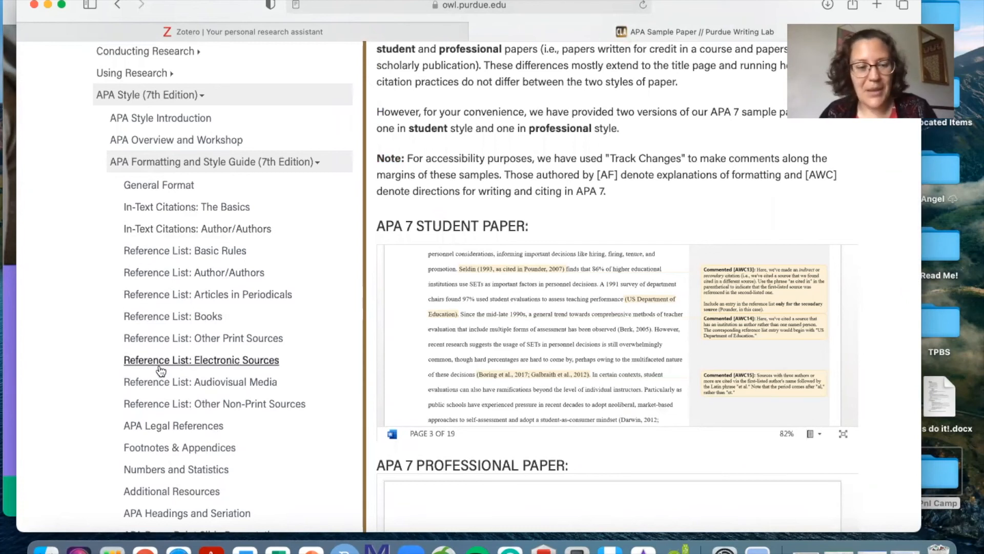
scroll(105, 375, "down", 15)
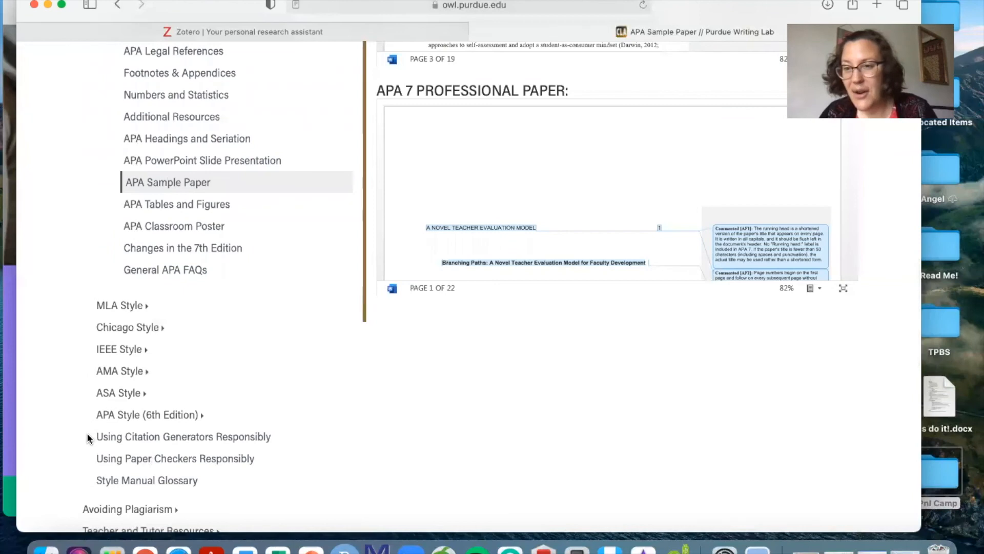
scroll(87, 436, "up", 8)
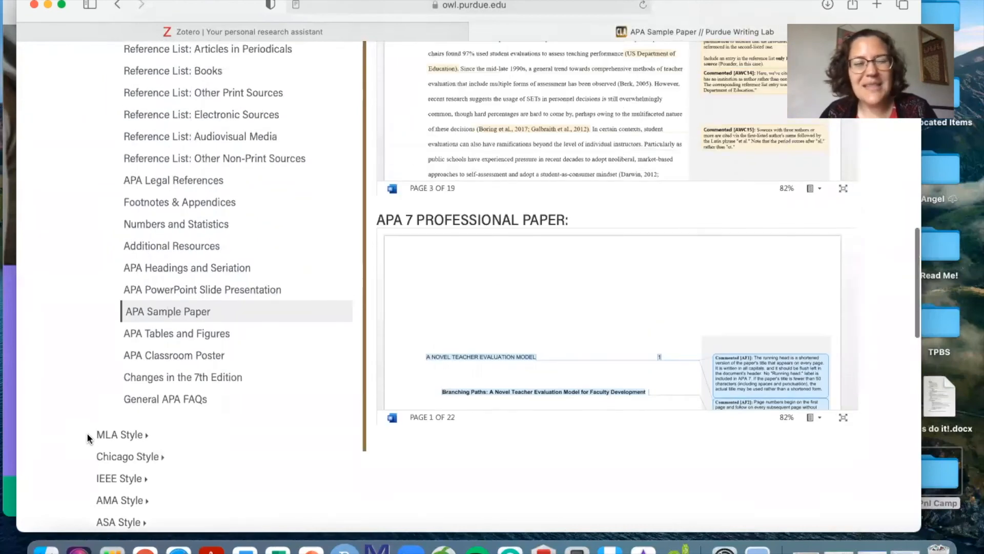
scroll(87, 435, "up", 5)
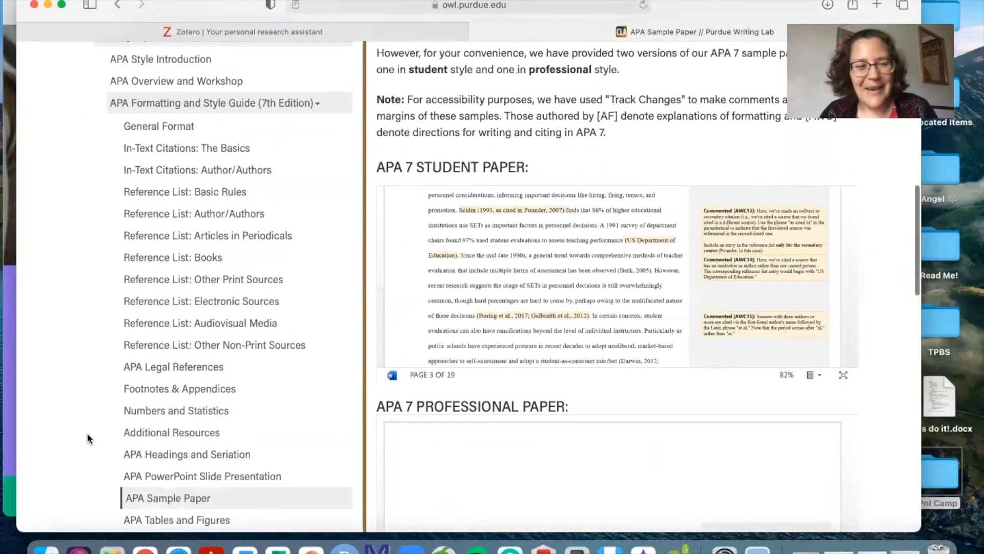
scroll(87, 438, "up", 4)
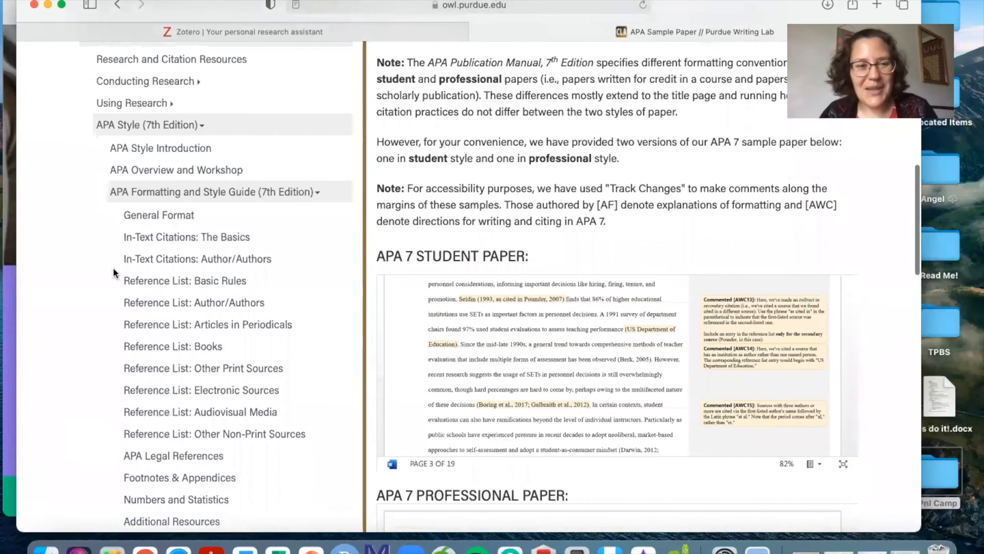
scroll(112, 267, "up", 2)
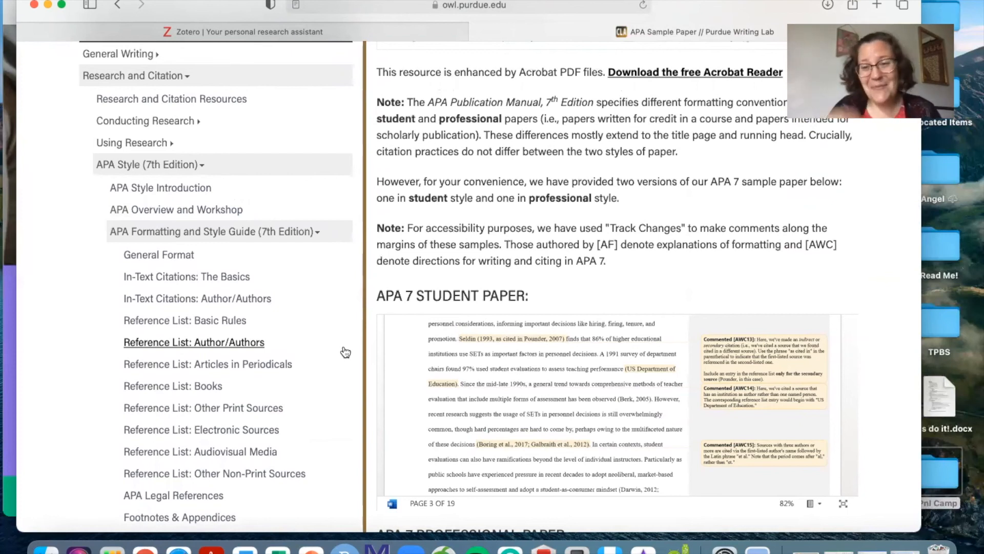
scroll(346, 351, "down", 3)
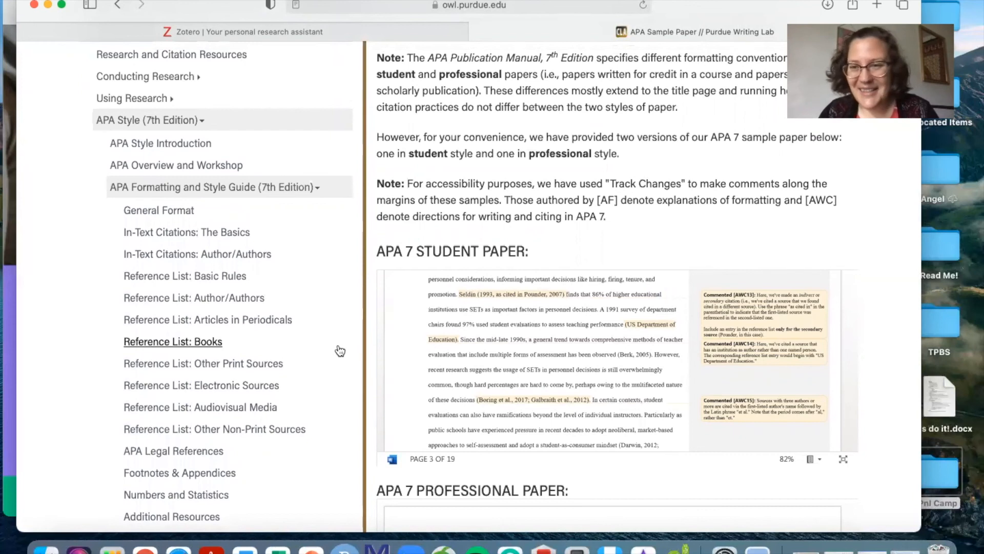
scroll(340, 351, "up", 5)
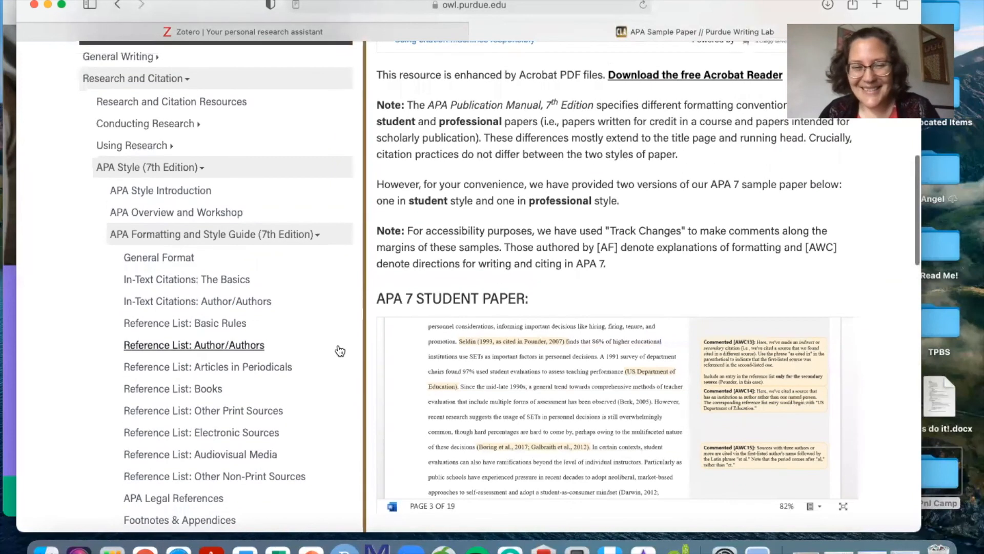
scroll(340, 351, "up", 15)
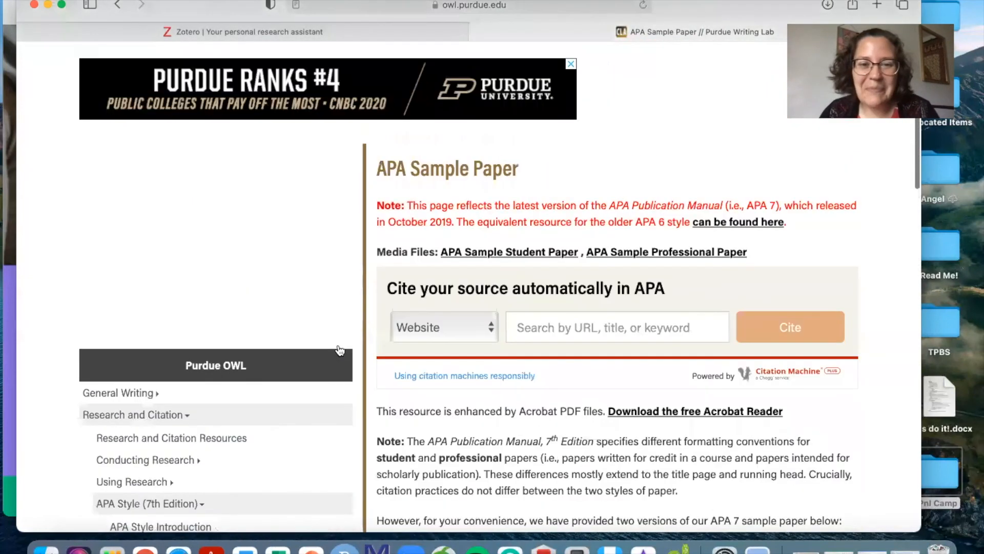
scroll(340, 352, "up", 1)
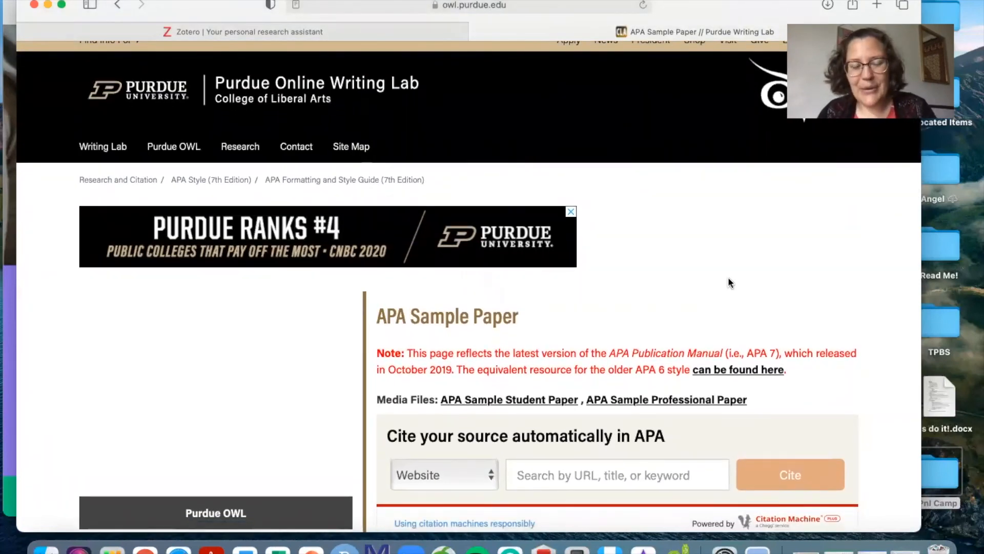
Examine the embedded APA 7 student paper's title page and comments, and compare it with the APA 7 professional paper.
scroll(728, 279, "down", 2)
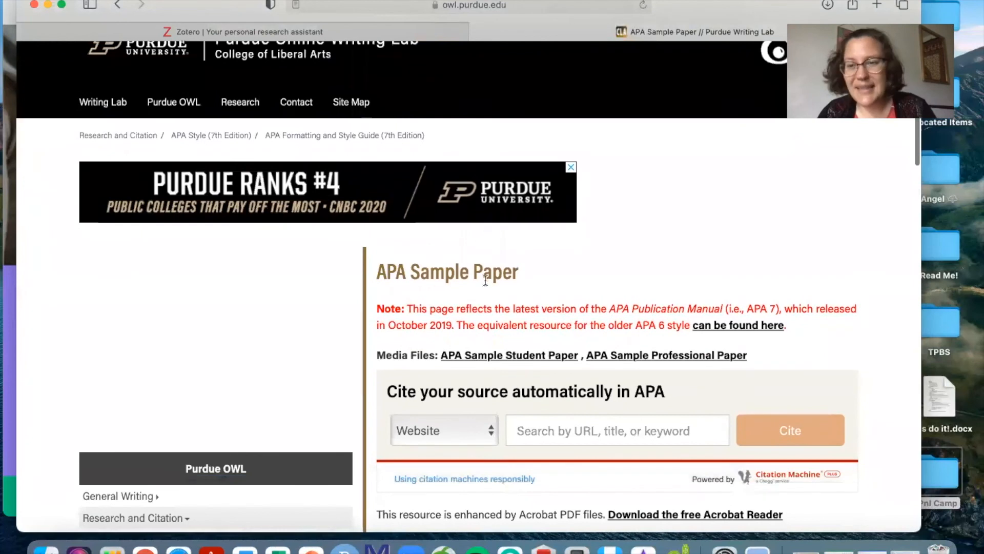
scroll(592, 277, "down", 10)
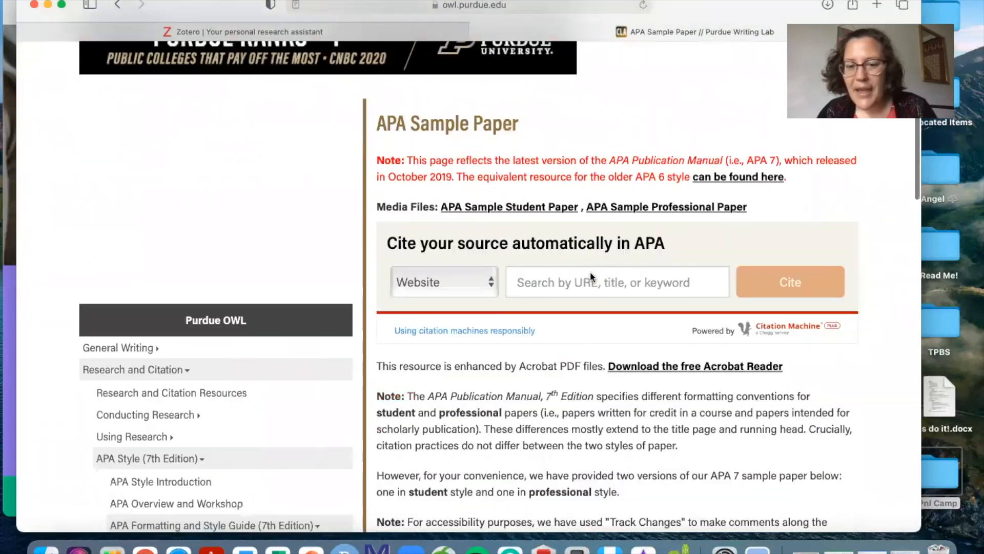
scroll(589, 275, "down", 8)
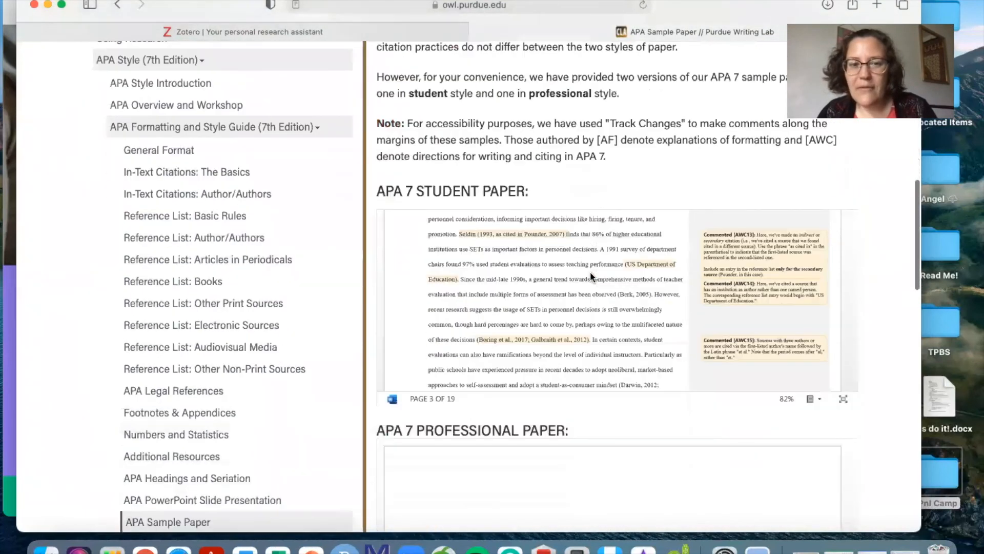
scroll(558, 192, "up", 5)
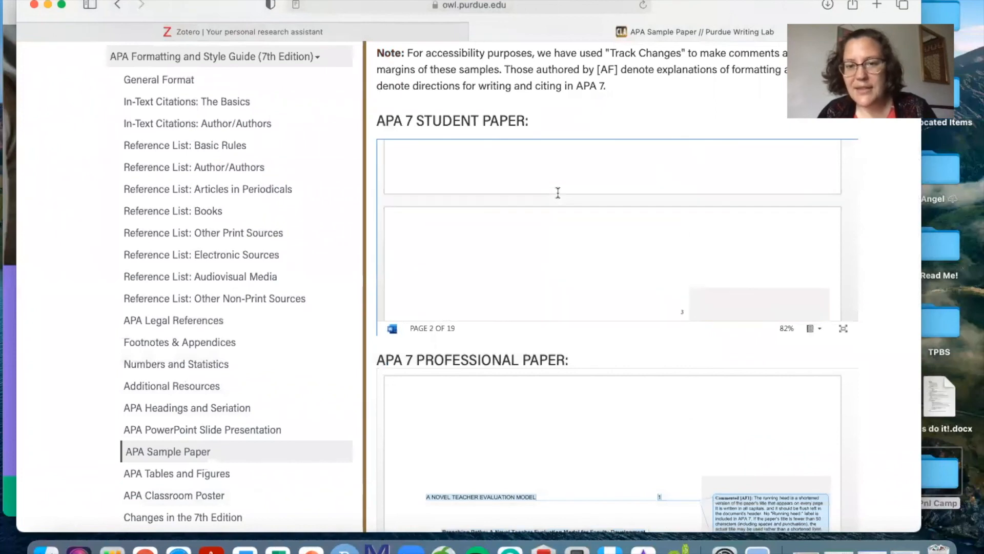
scroll(557, 193, "up", 5)
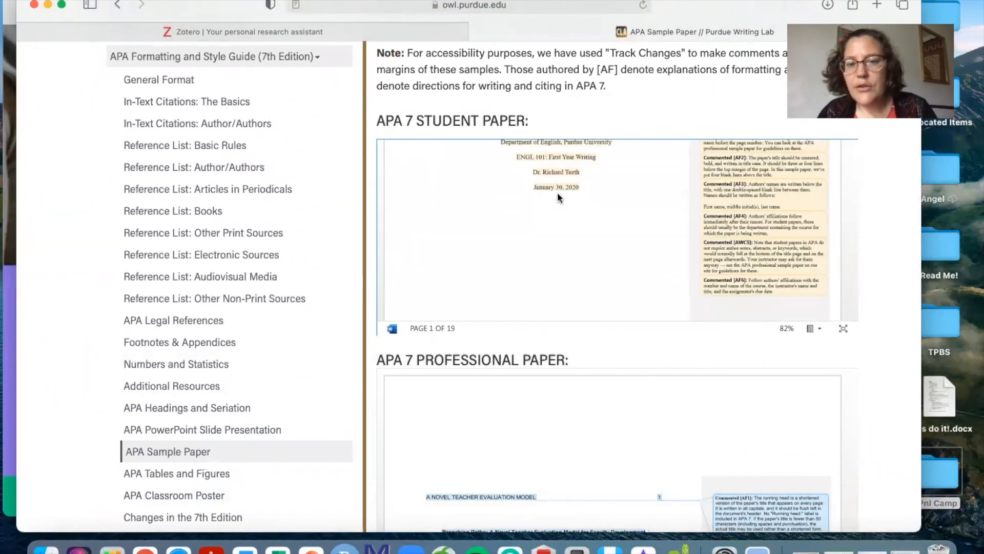
scroll(558, 193, "down", 3)
scroll(558, 192, "up", 2)
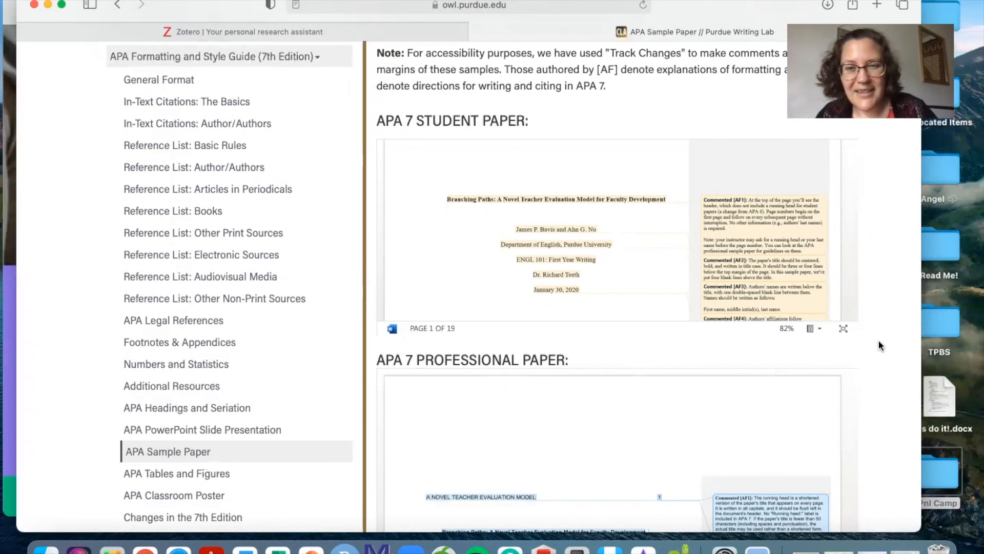
scroll(880, 345, "down", 3)
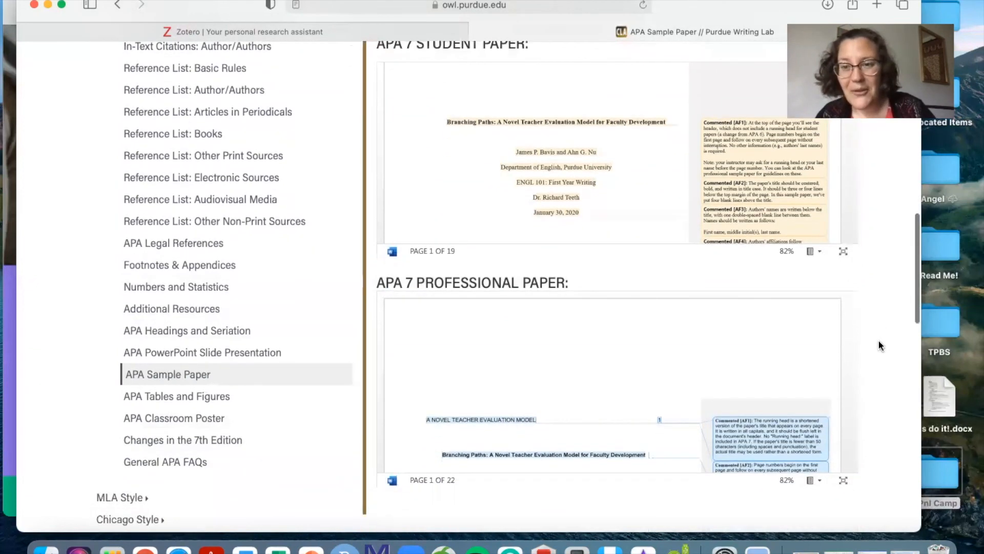
scroll(881, 345, "down", 2)
scroll(881, 345, "up", 1)
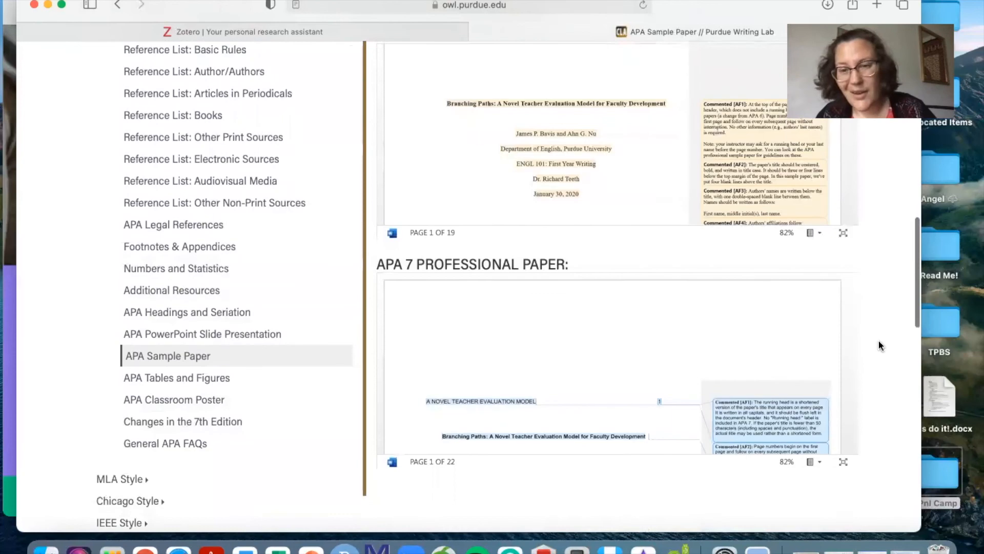
scroll(880, 345, "up", 5)
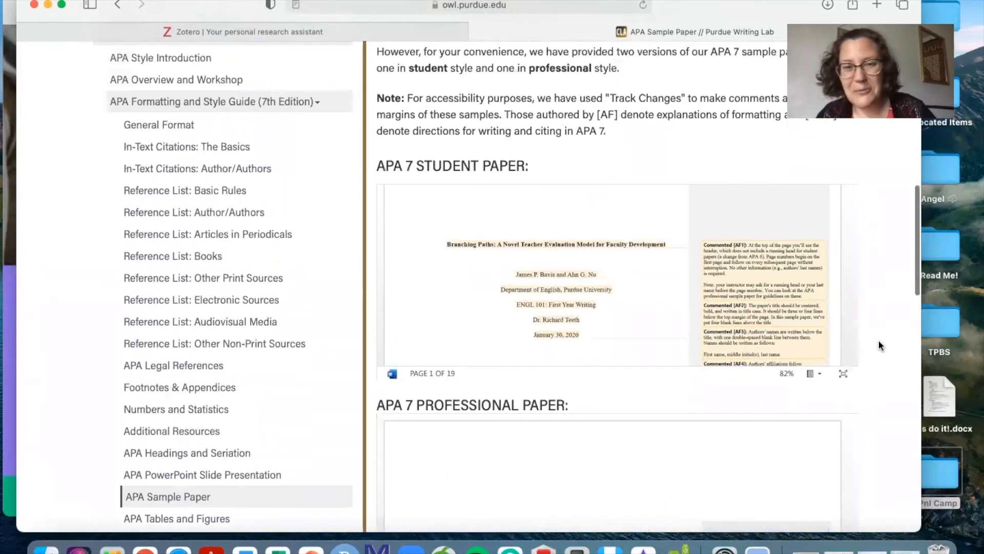